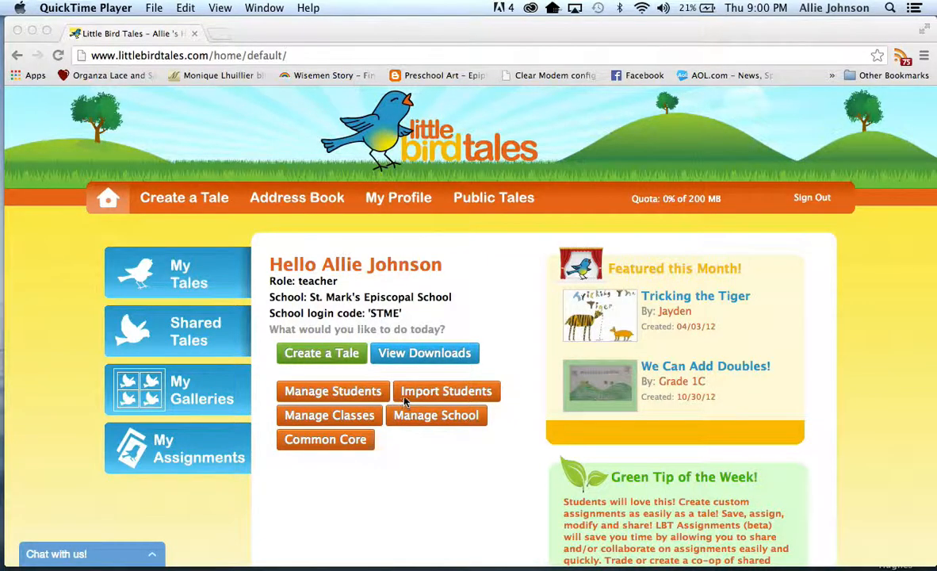
Step: In the class manager, add and save a class named with the teacher's surname followed by "2013 Test"
left_click(356, 420)
left_click(353, 418)
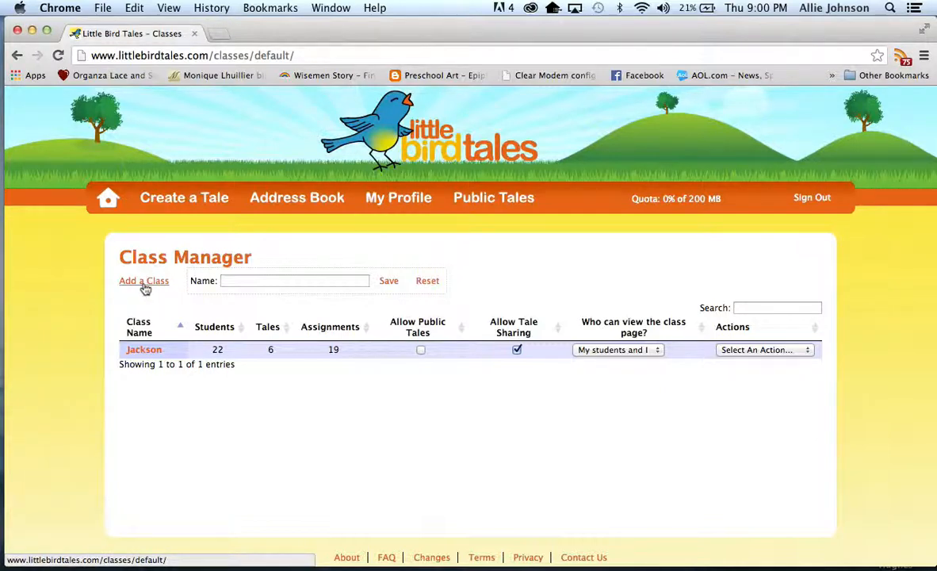
left_click(248, 279)
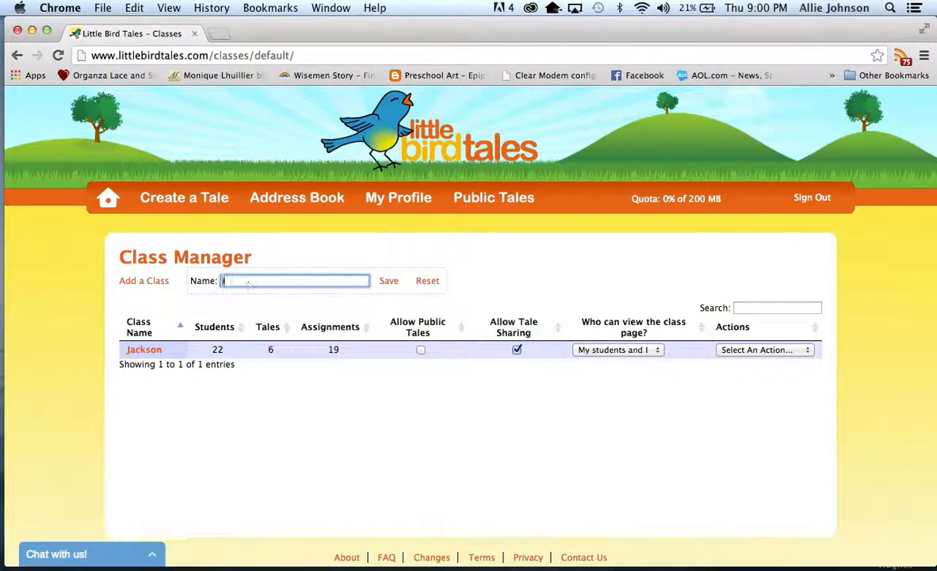
type("Johnson 2013 Test")
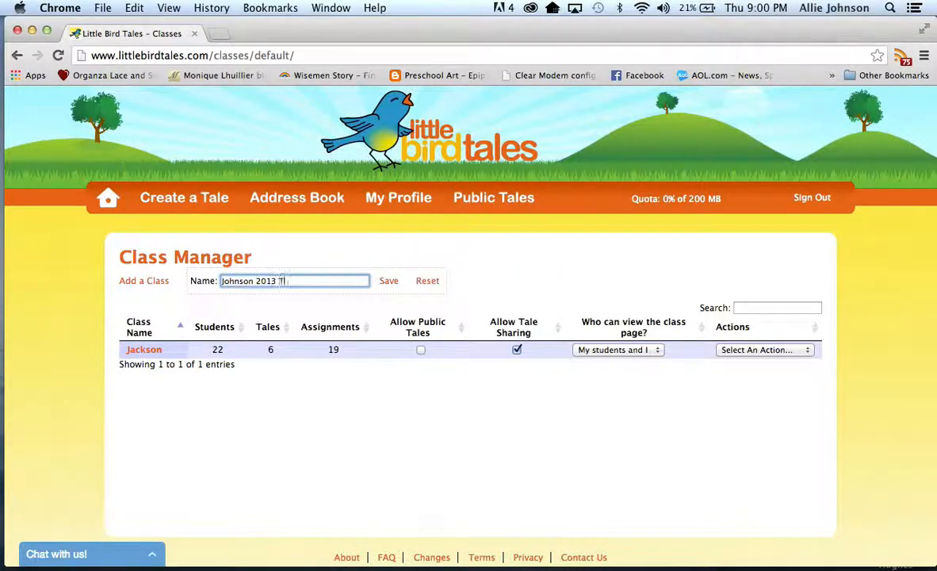
left_click(388, 282)
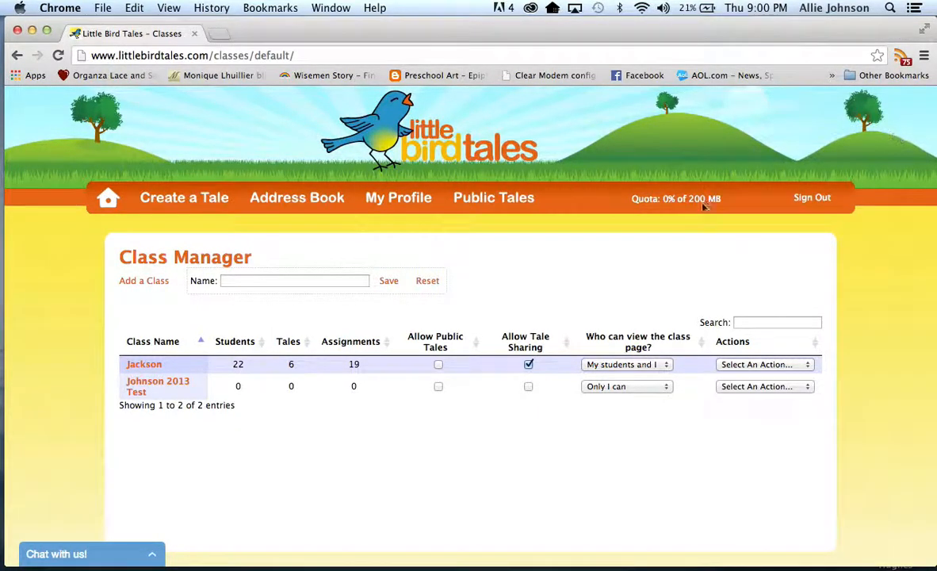
Step: Open the new class's details and examine the Add Student form and the available teacher actions
left_click(177, 390)
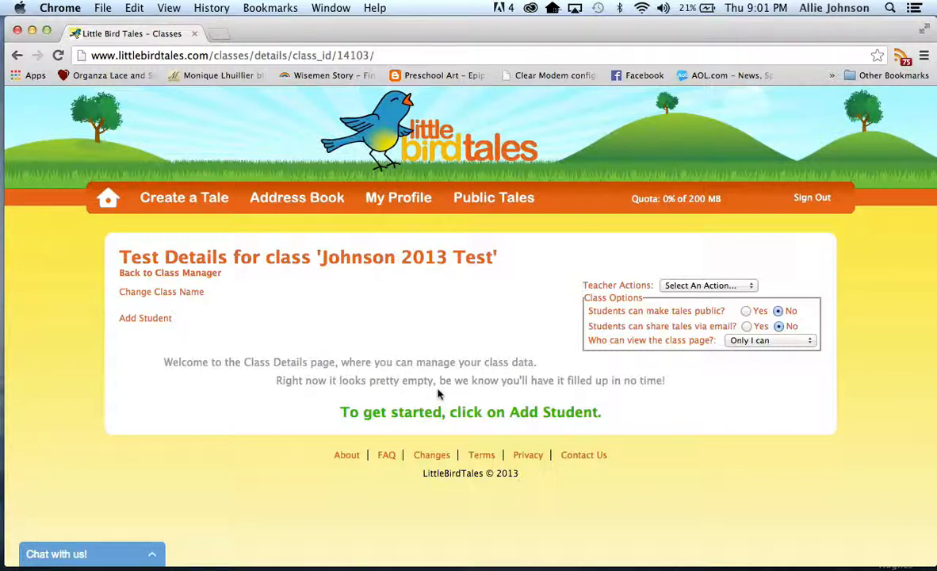
left_click(153, 322)
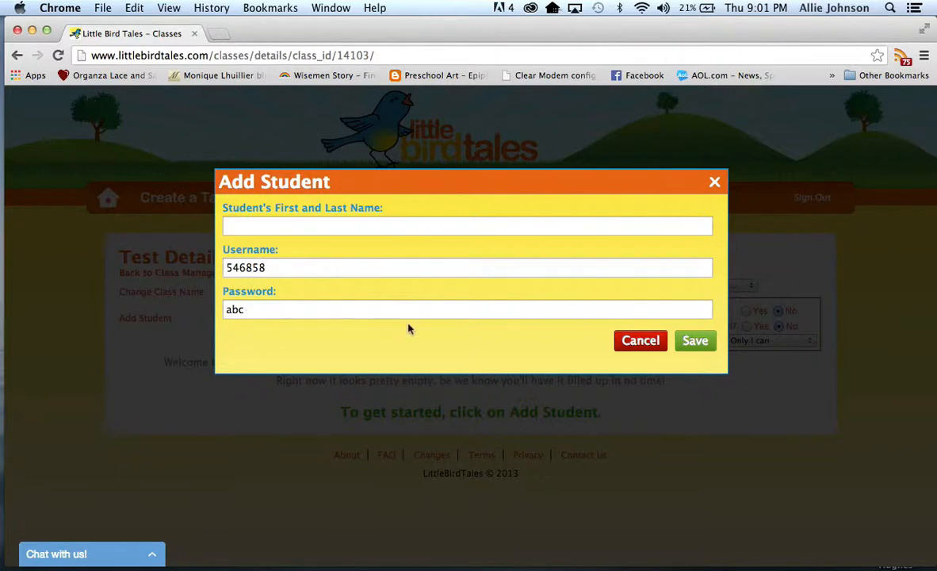
left_click(715, 183)
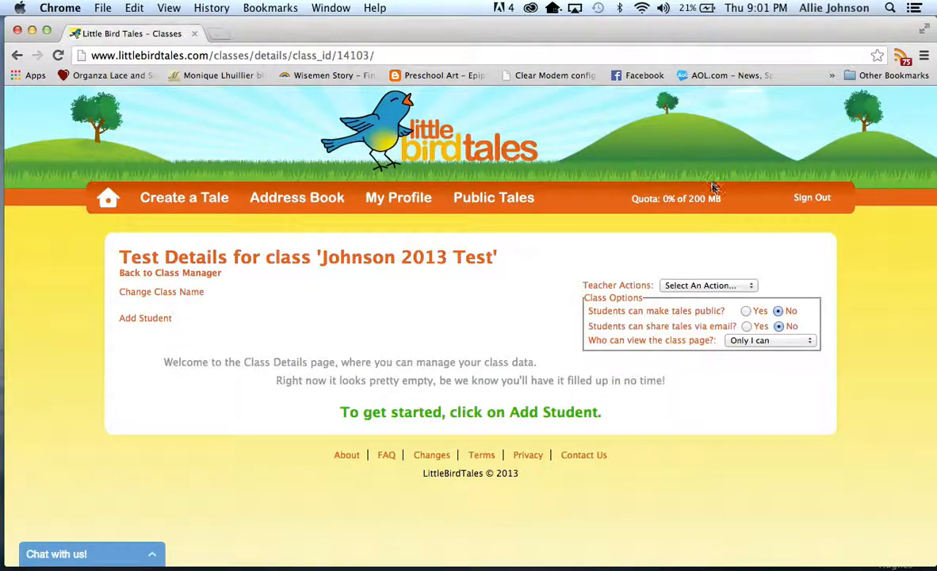
left_click(708, 285)
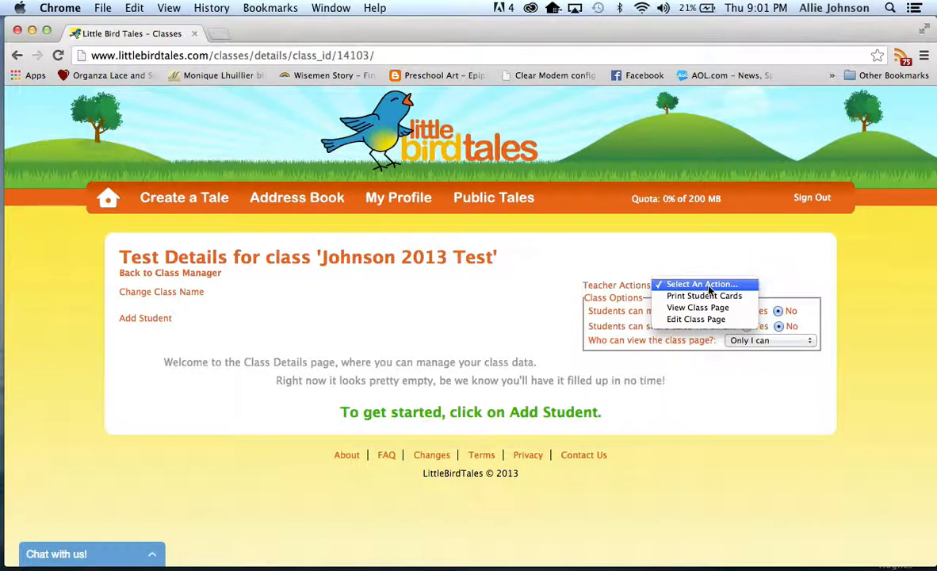
left_click(709, 285)
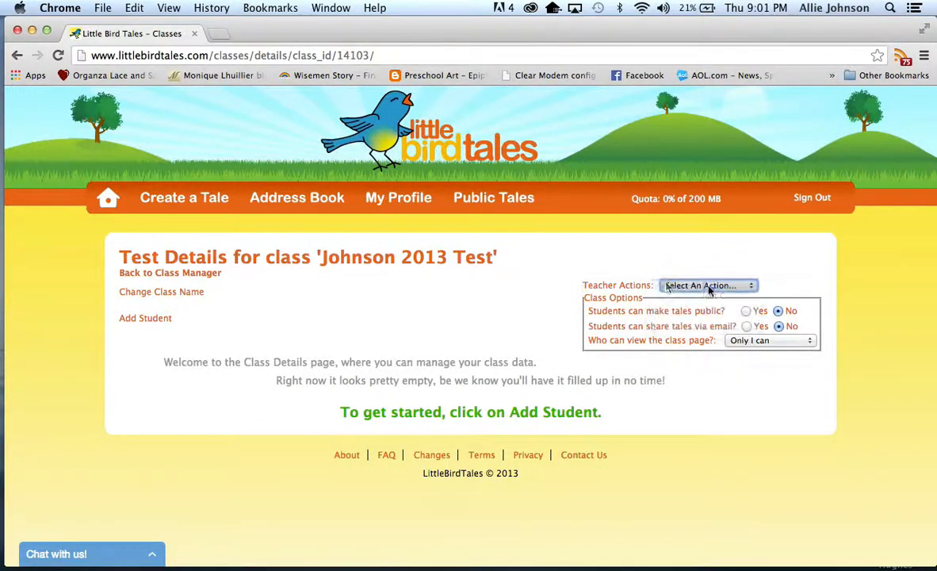
Step: Return to the home page and open the Import Students instructions
left_click(103, 205)
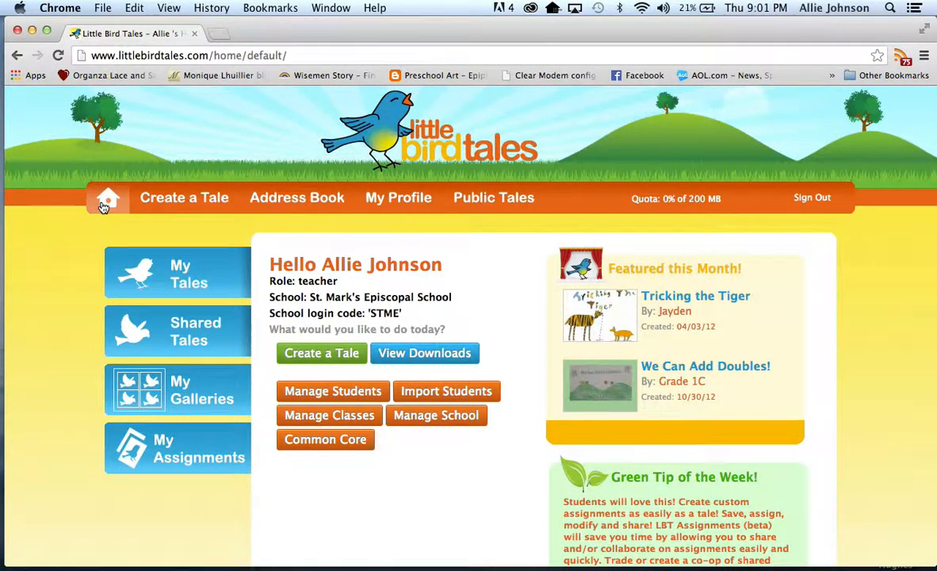
left_click(442, 392)
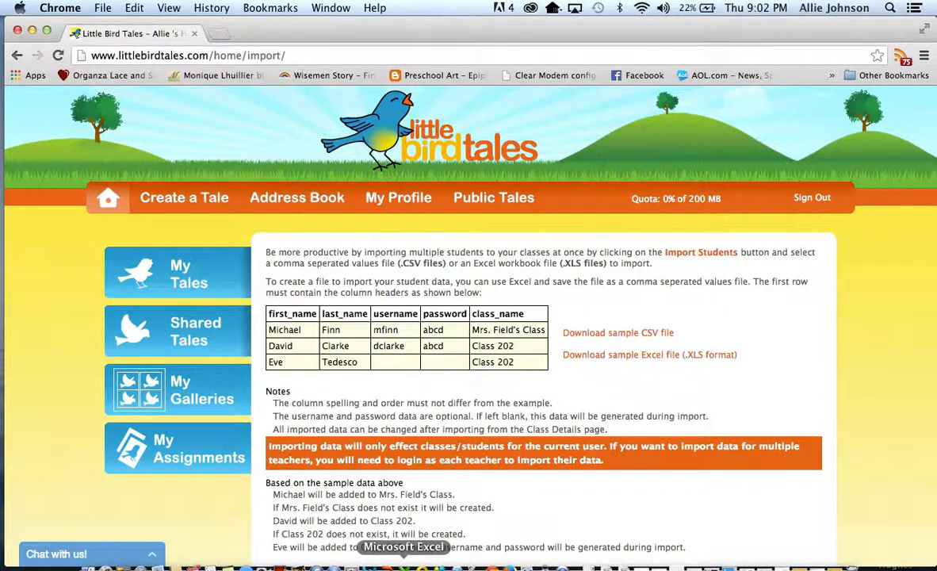
Step: Switch to Microsoft Excel, create a blank workbook and move its window below the sample header row of the import instructions
left_click(403, 565)
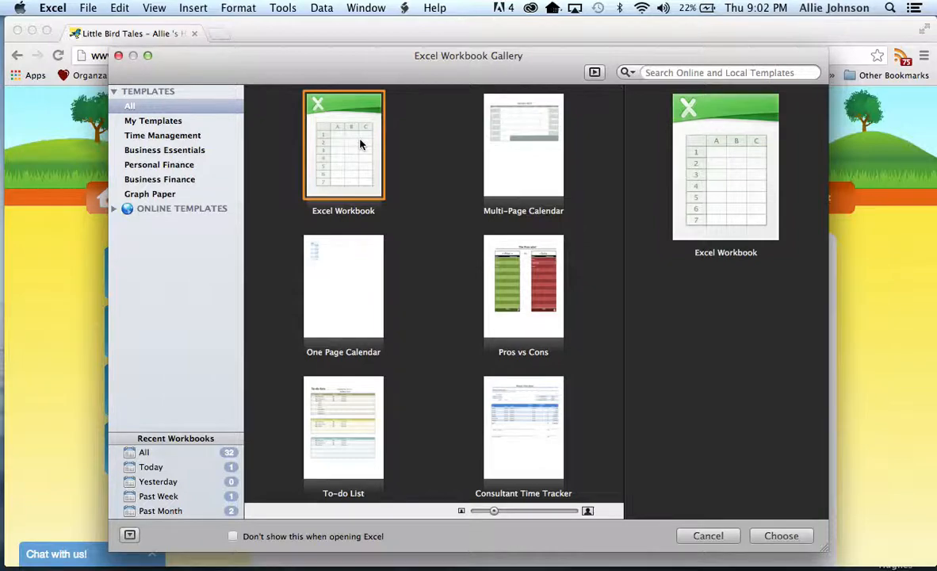
left_click(781, 536)
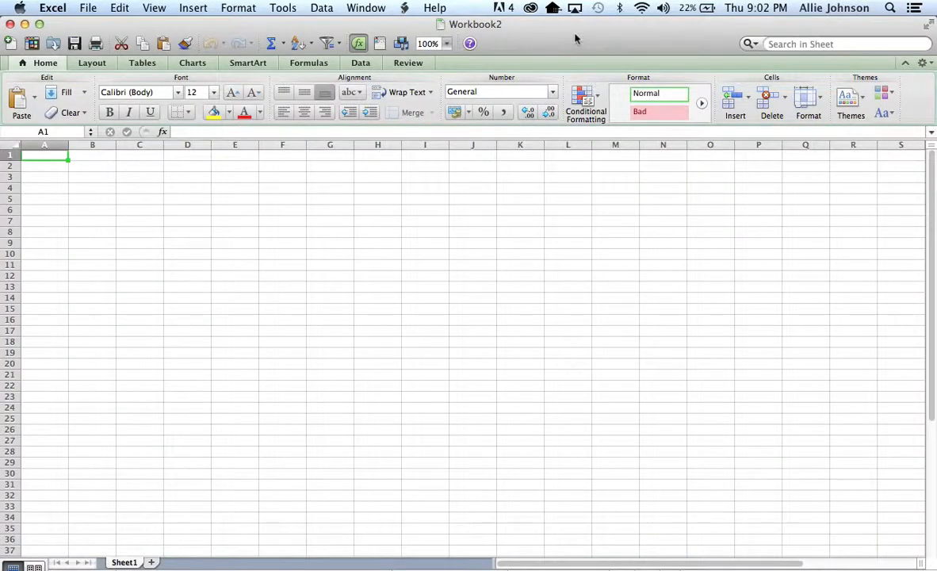
mouse_move(577, 36)
left_mouse_down()
mouse_move(587, 392)
mouse_move(582, 356)
left_mouse_up()
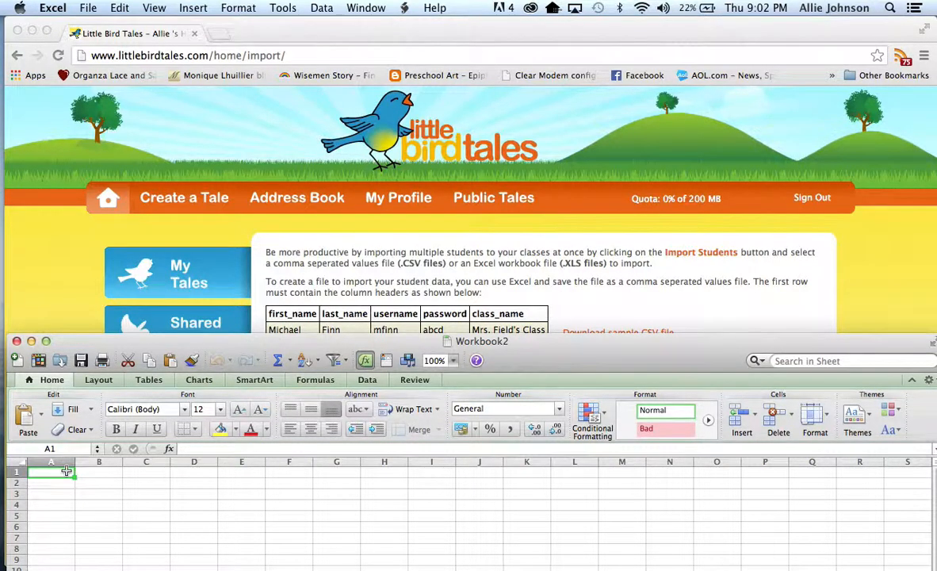
Step: Enter the column headers first_name, last_name, username, password and class_name in cells A1 to E1
type("first")
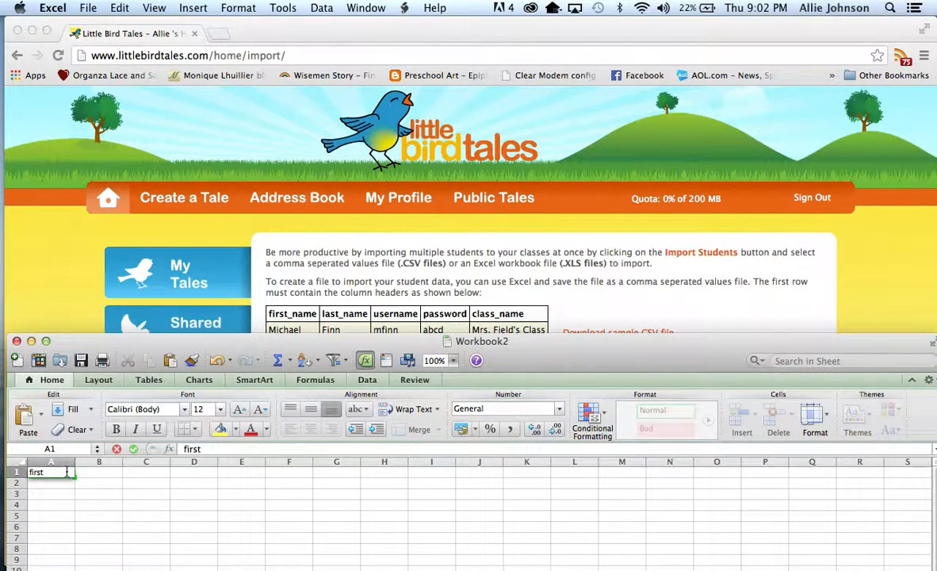
type("_name")
key("Tab")
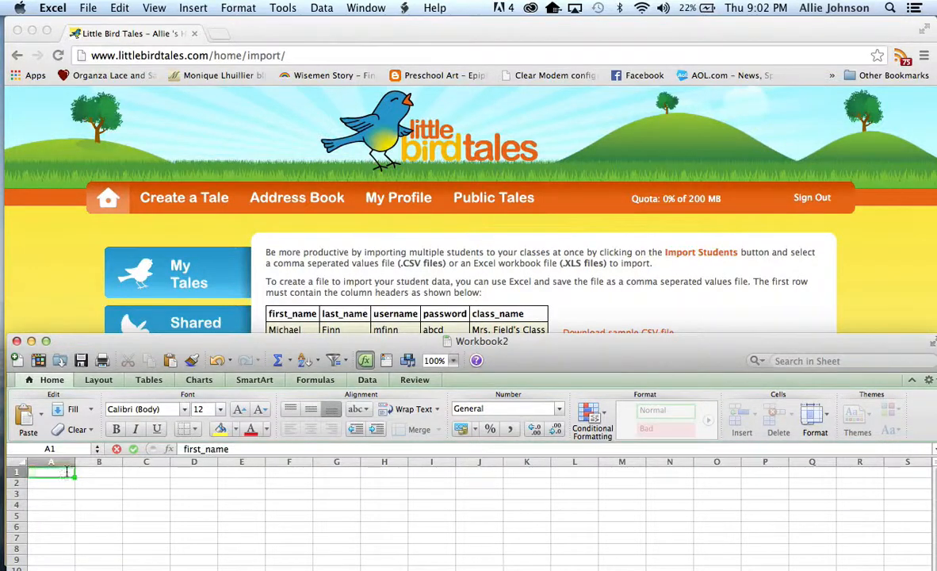
type("las")
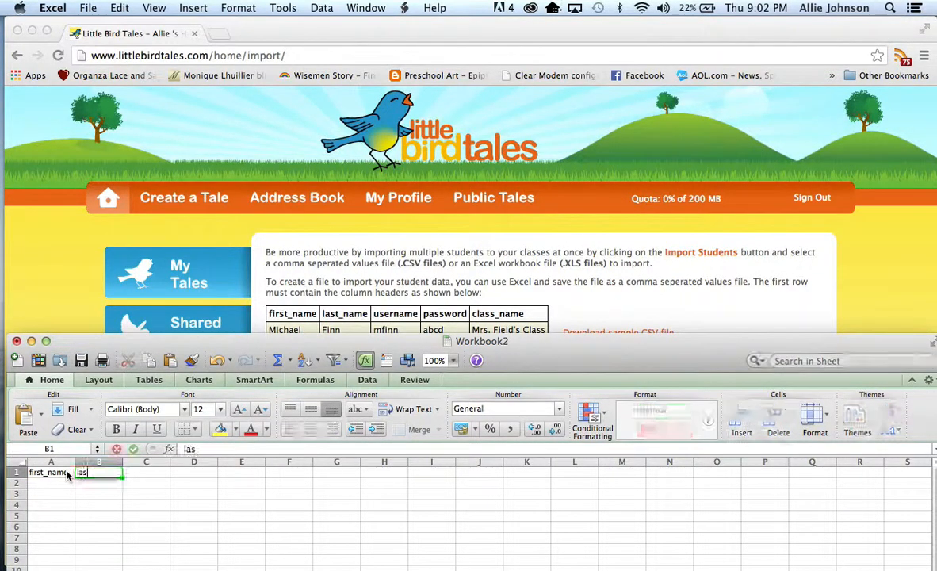
type("t_name")
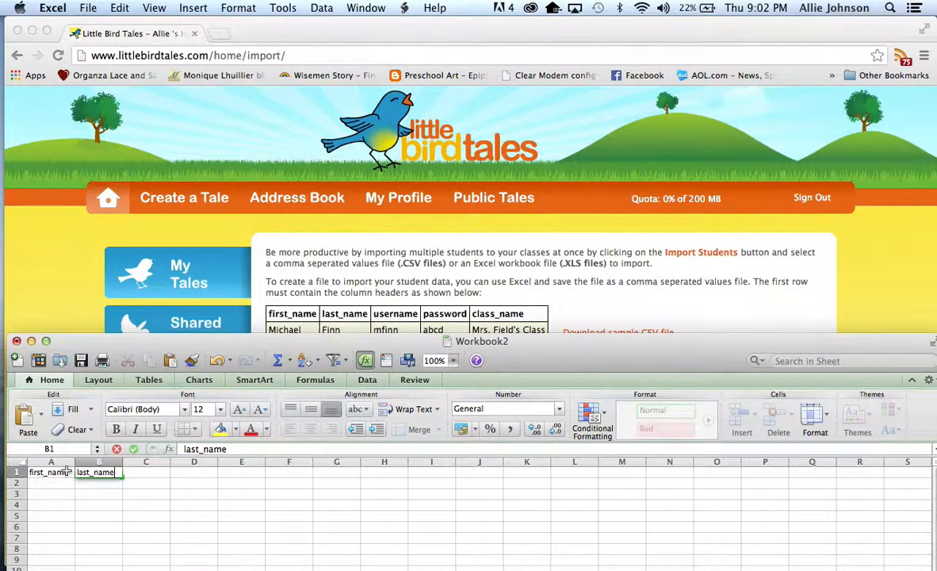
key("Tab")
type("username")
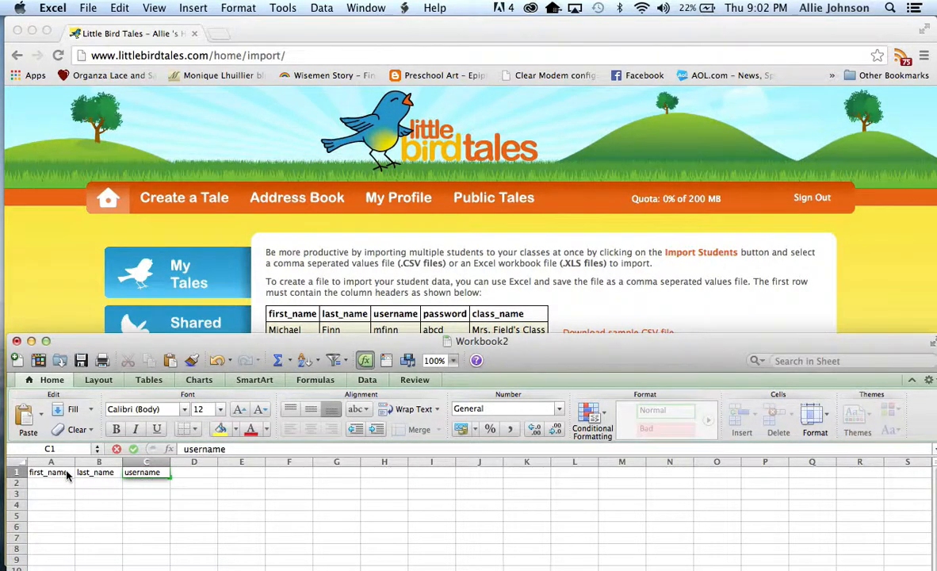
key("Tab")
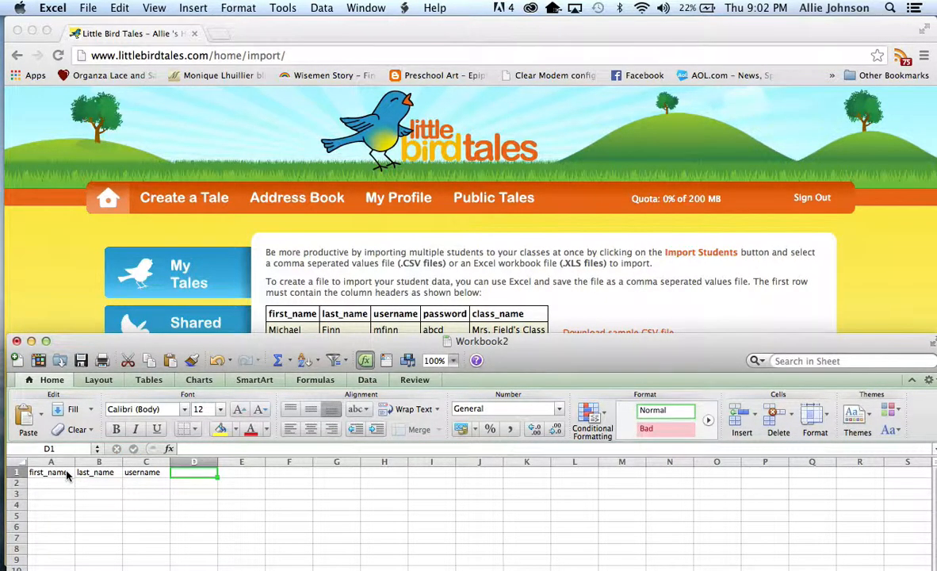
type("password")
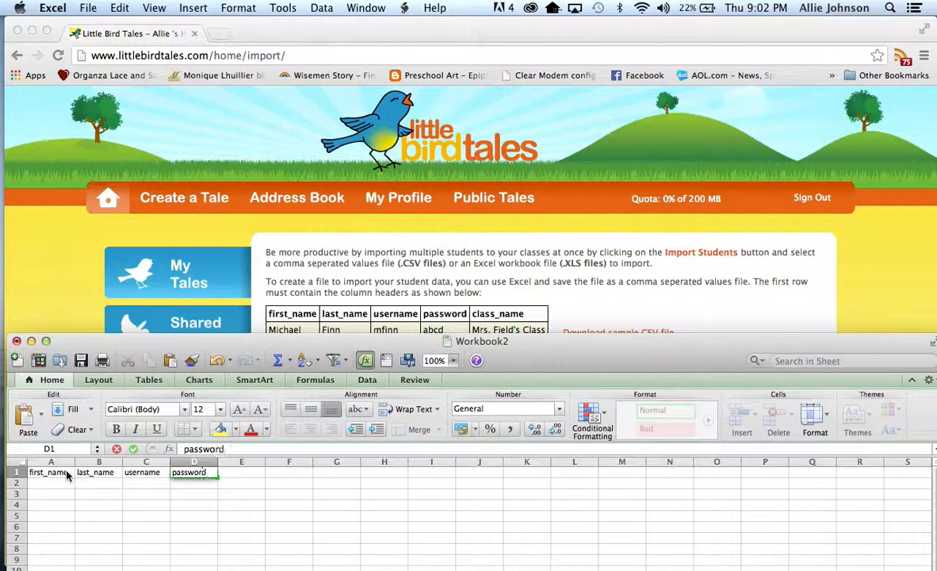
key("Tab")
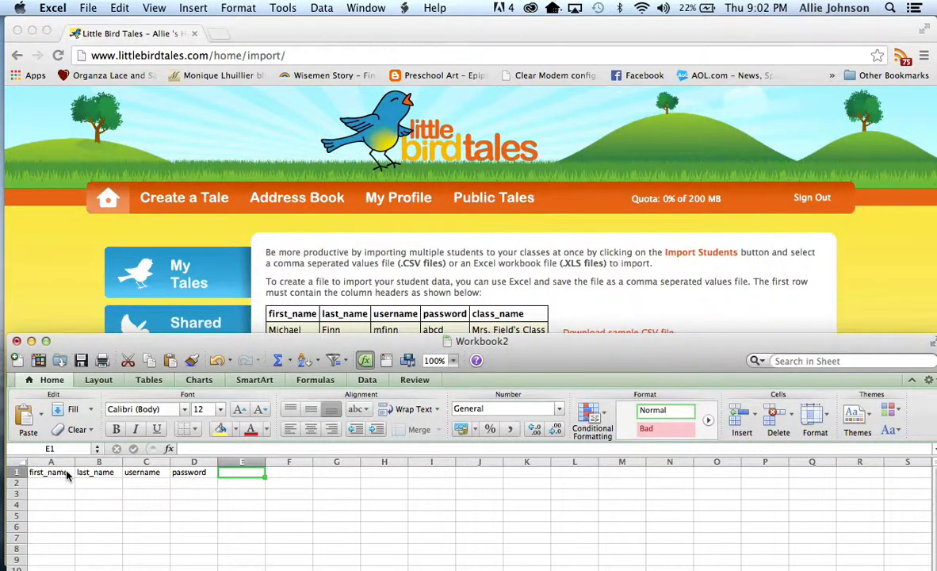
type("class_name")
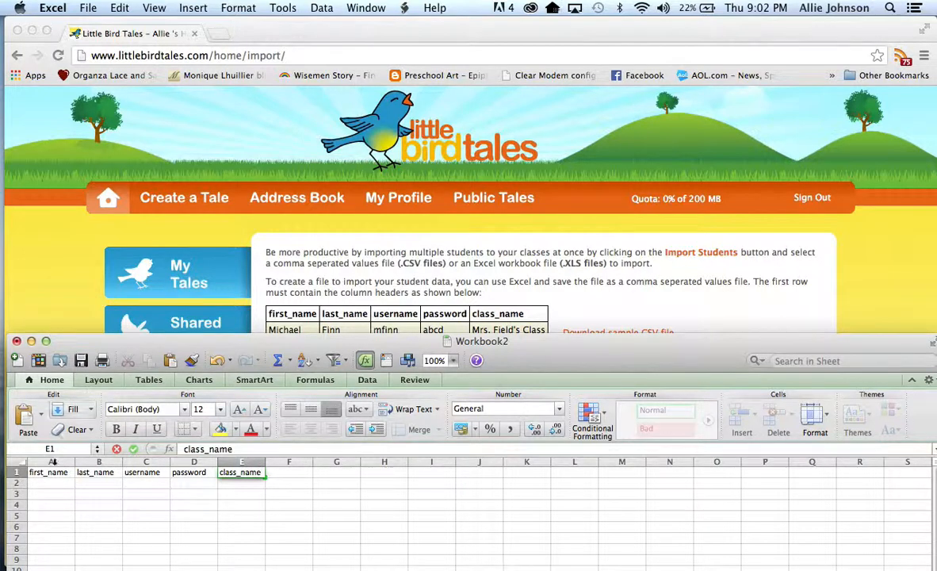
key("Return")
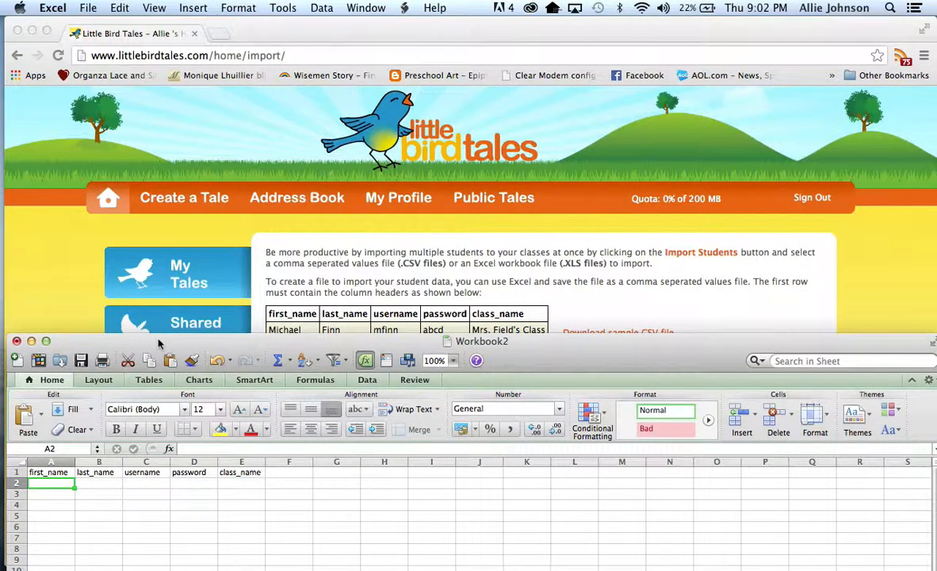
Step: Enter the first student's first and last name in cells A2 and B2
mouse_move(158, 344)
left_mouse_down()
mouse_move(158, 357)
mouse_move(157, 348)
left_mouse_up()
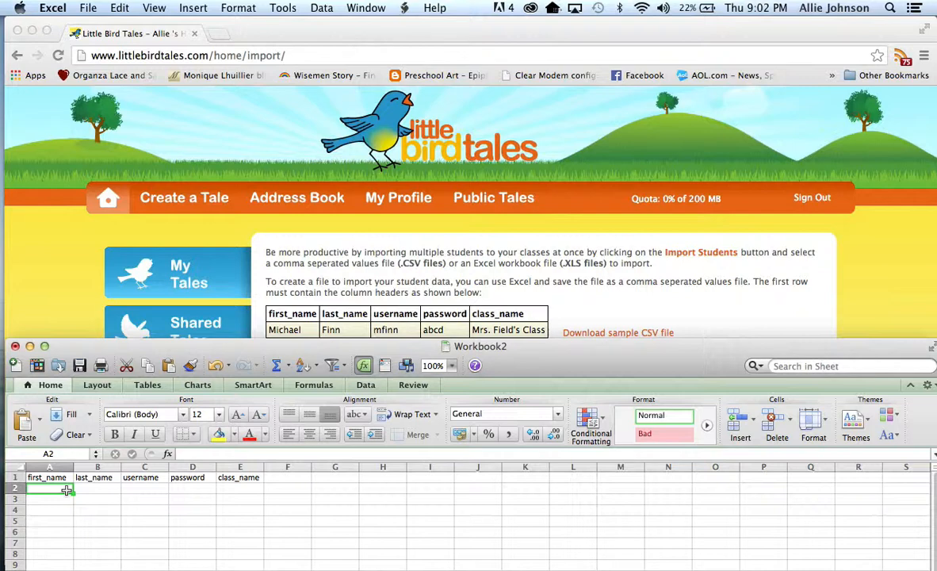
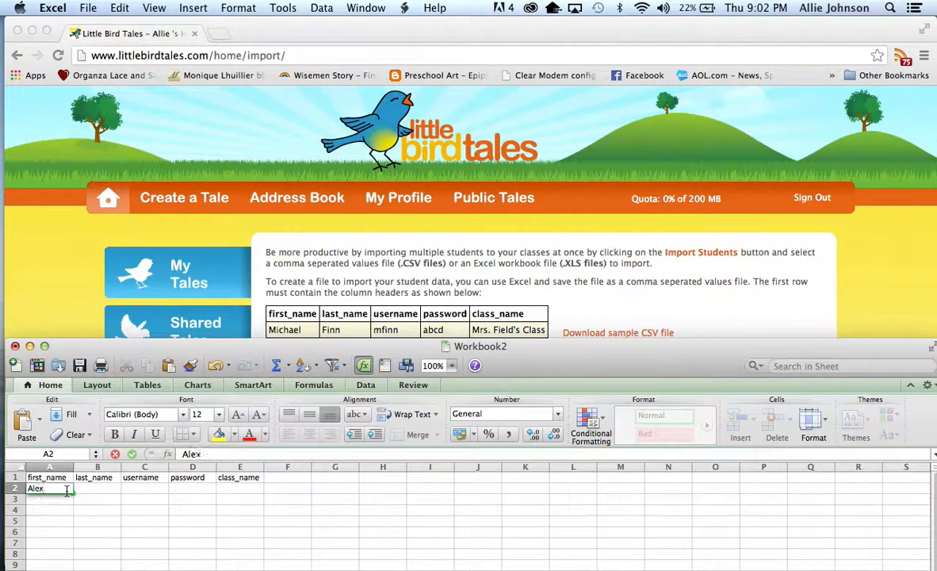
key("Tab")
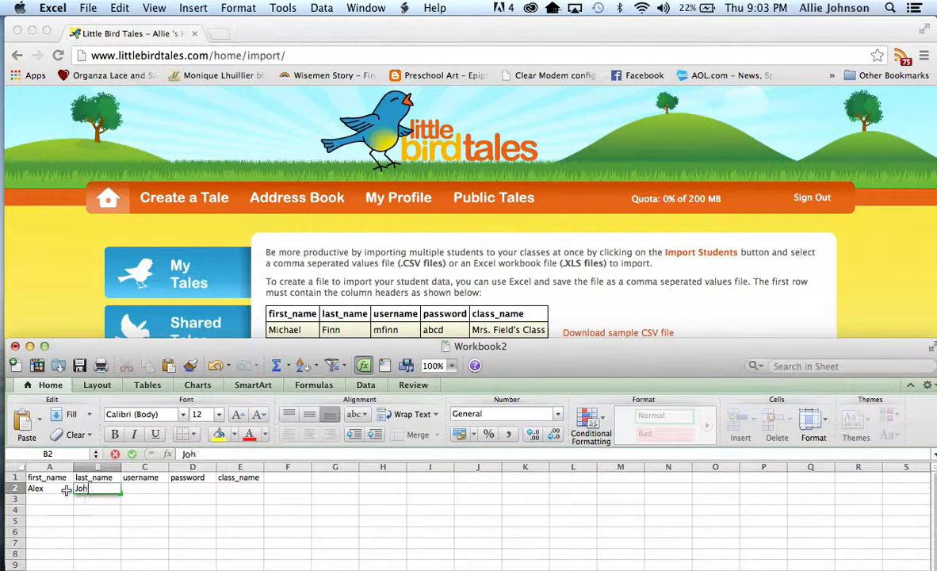
key("Return")
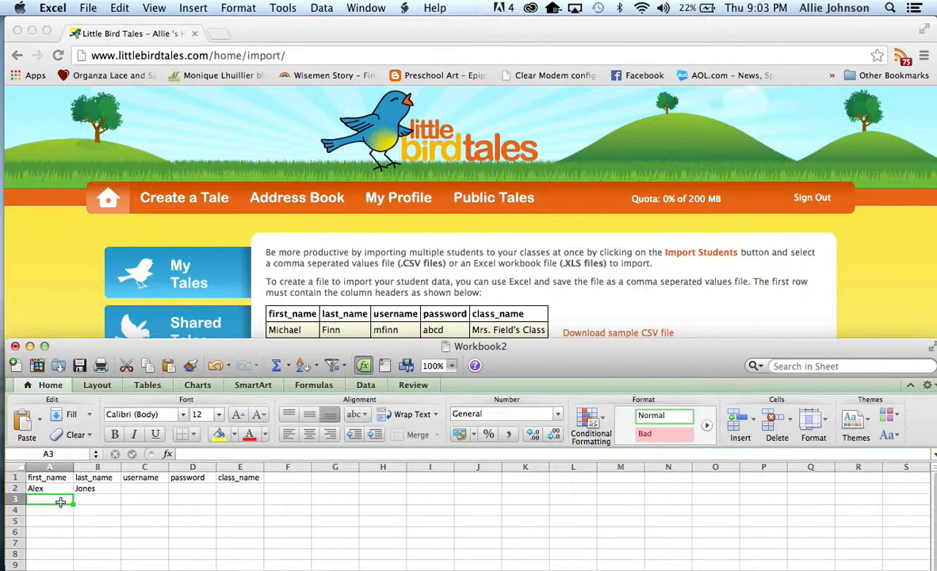
Step: Enter the second student's first and last name in cells A3 and B3
key("Tab")
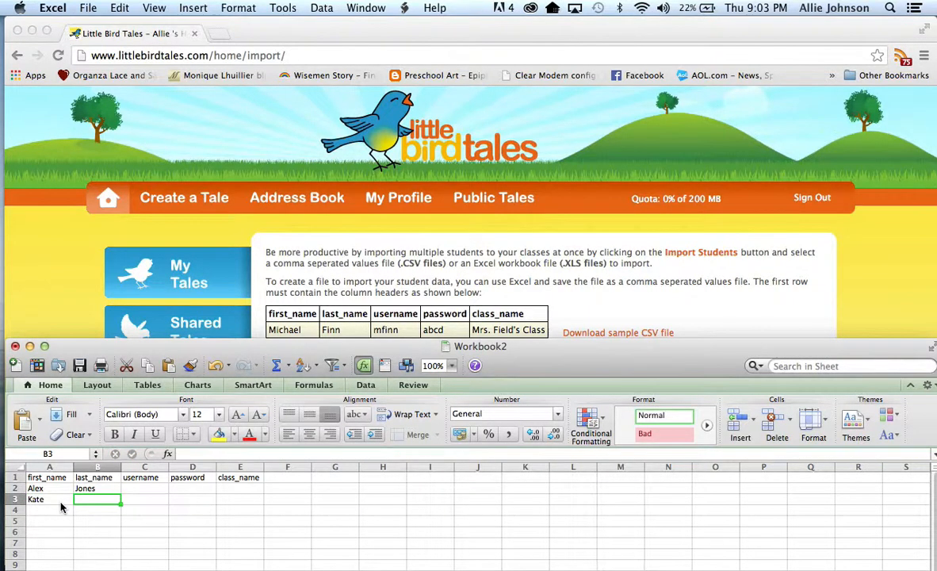
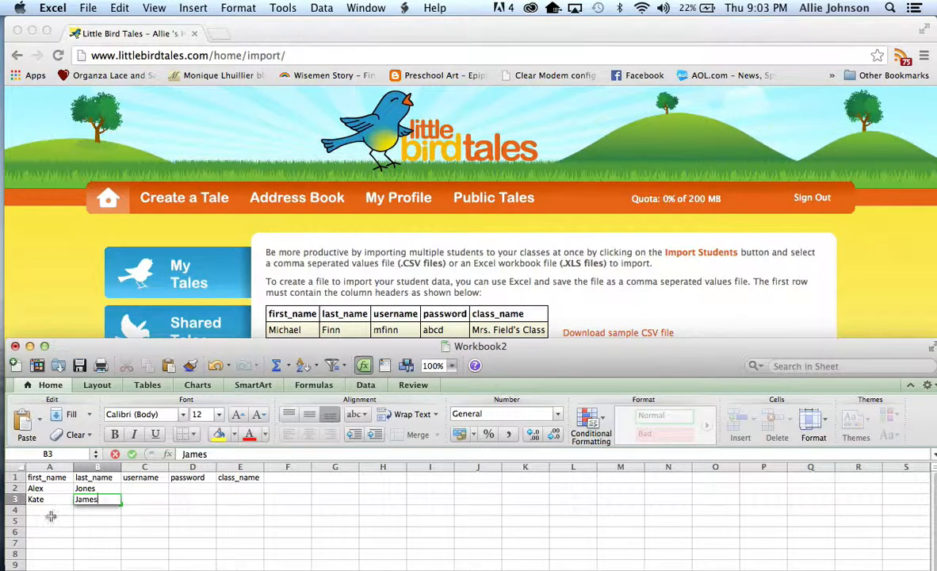
Step: Enter the third student's first and last name in cells A4 and B4
left_click(51, 515)
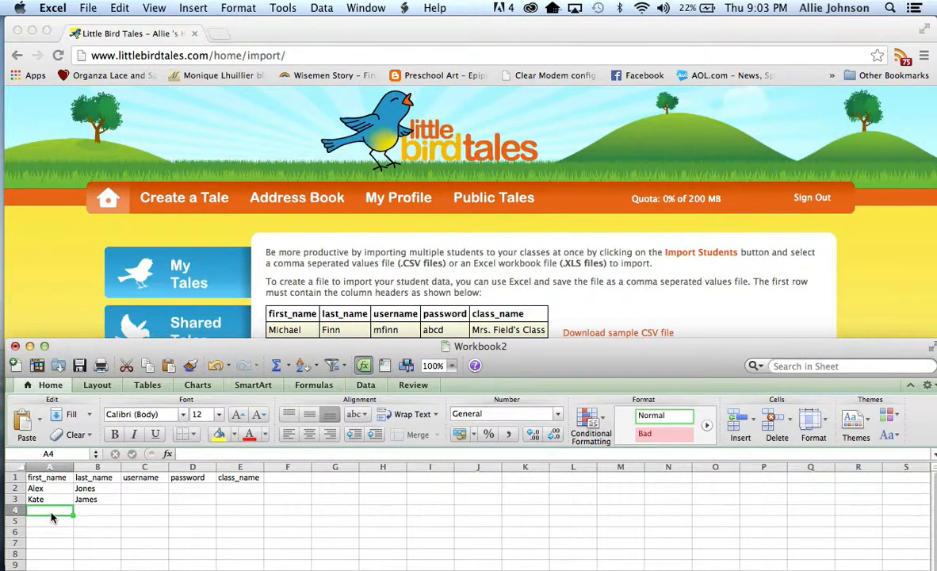
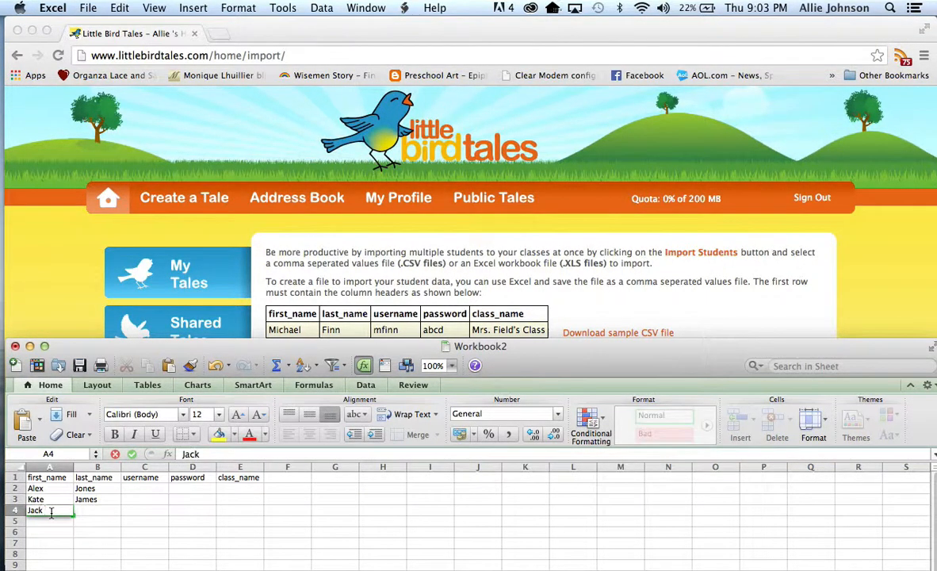
key("Tab")
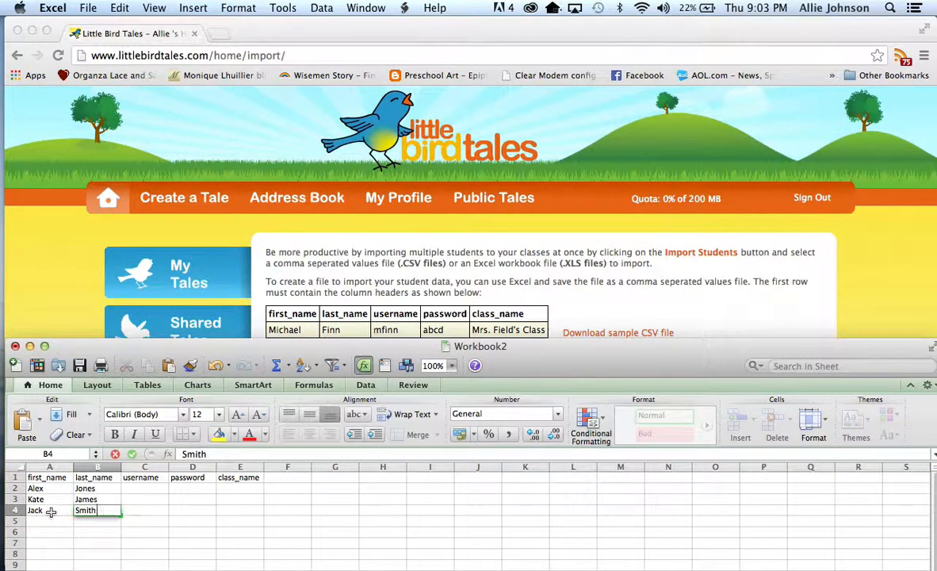
left_click(48, 532)
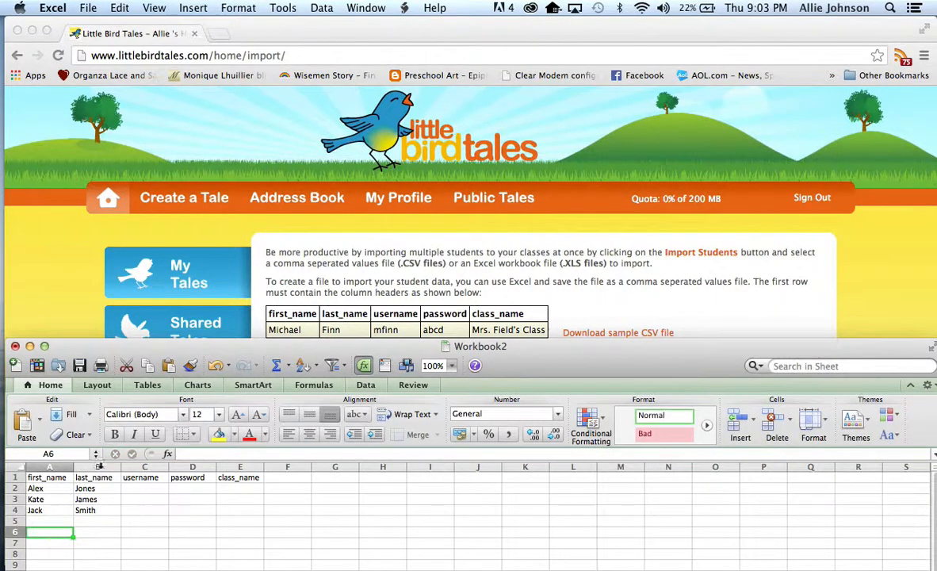
left_click(98, 532)
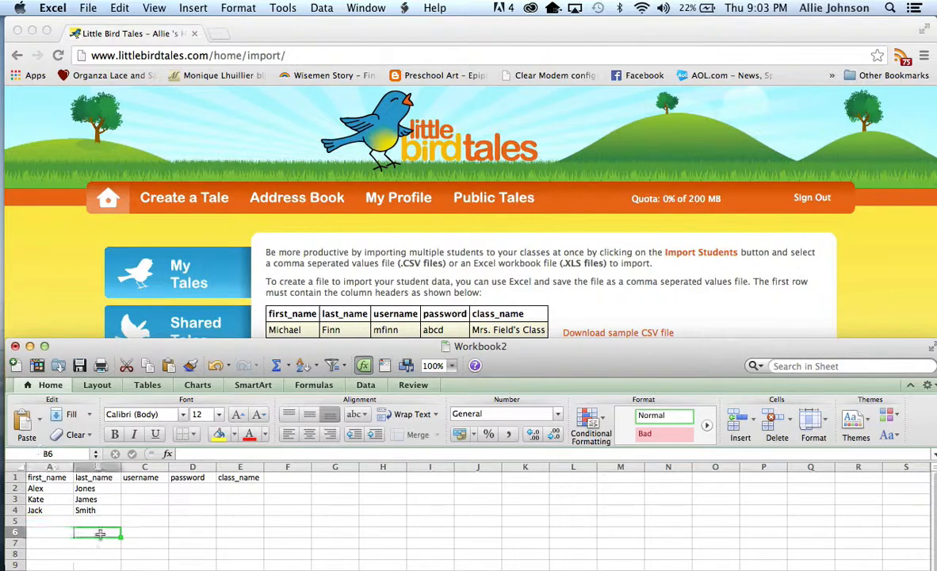
Step: Enter each student's username, made of the first initial plus last name in lowercase, in cells C2 to C4
left_click(149, 490)
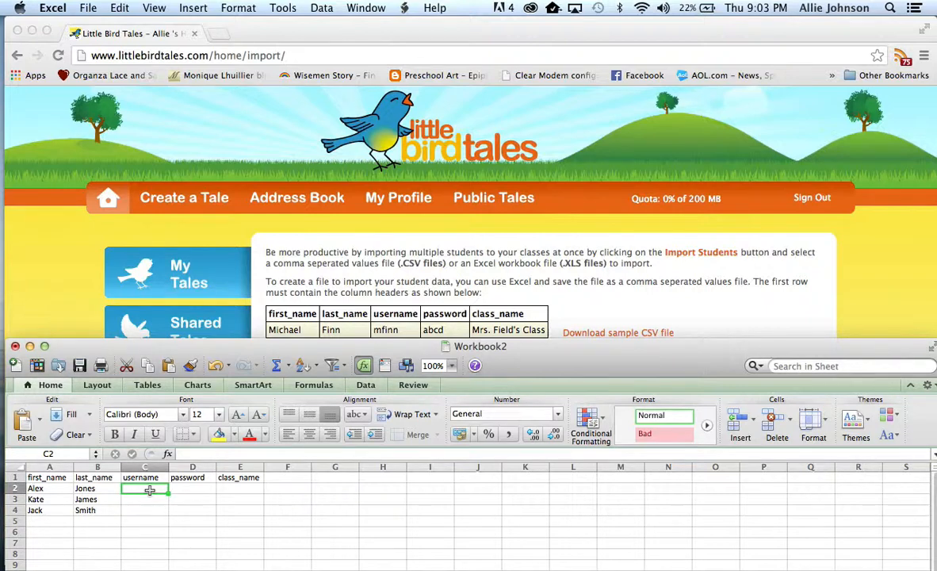
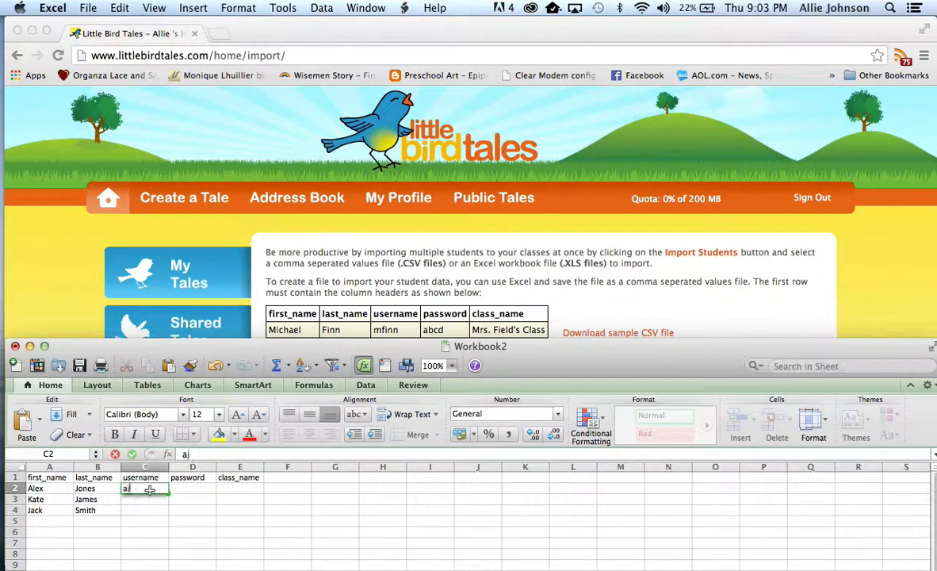
key("Tab")
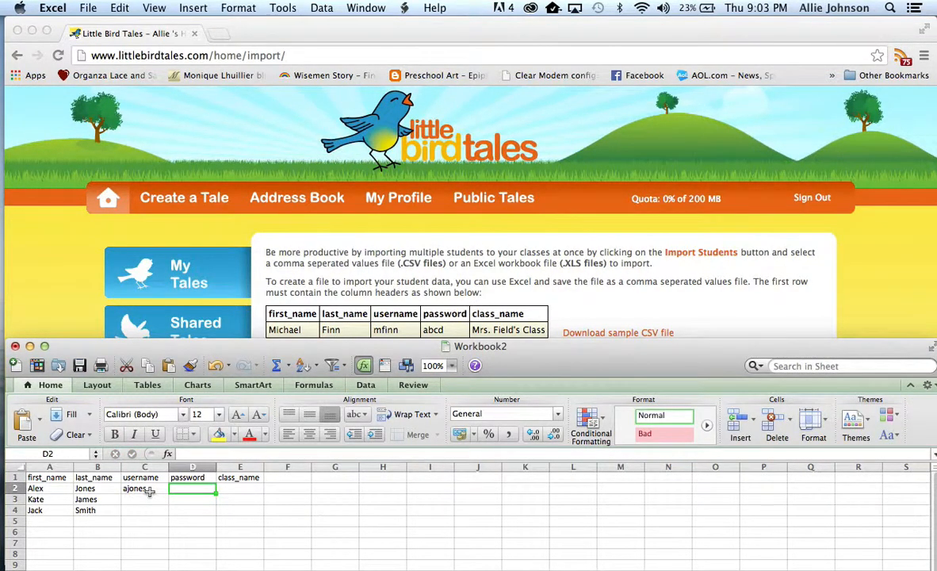
left_click(144, 509)
left_click(144, 498)
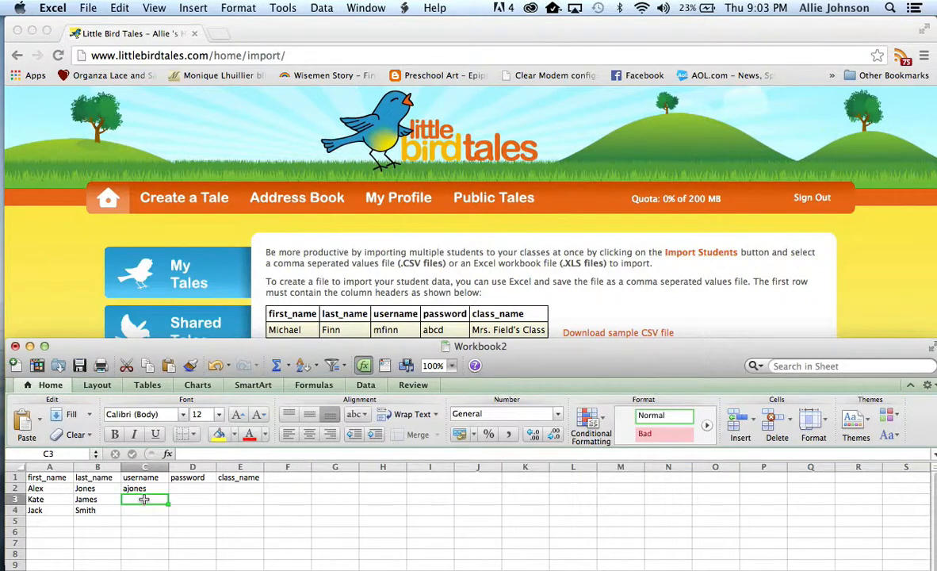
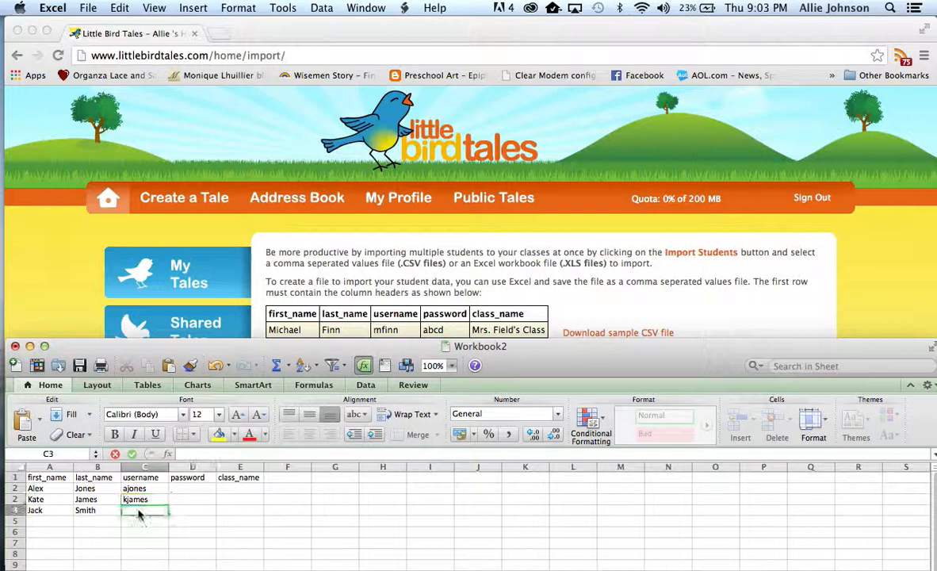
left_click(139, 512)
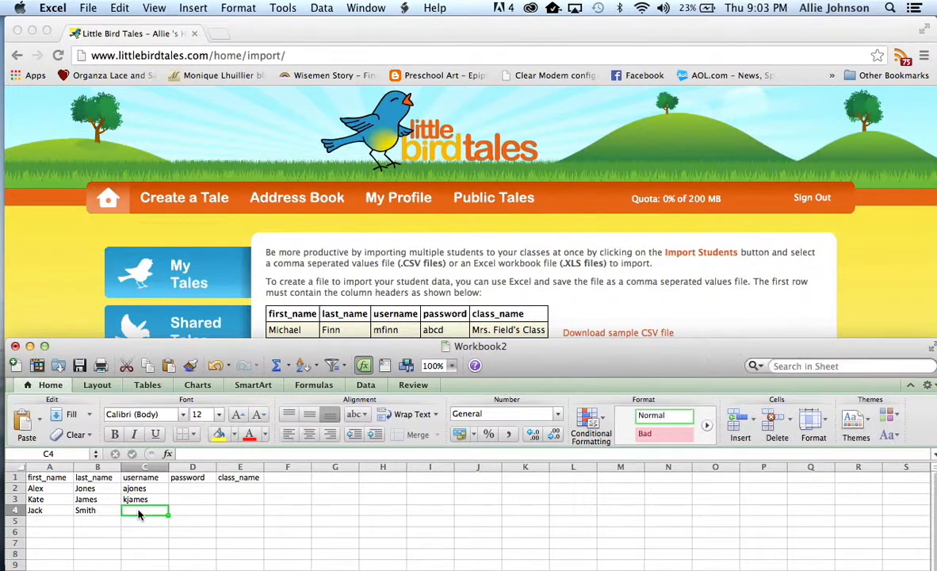
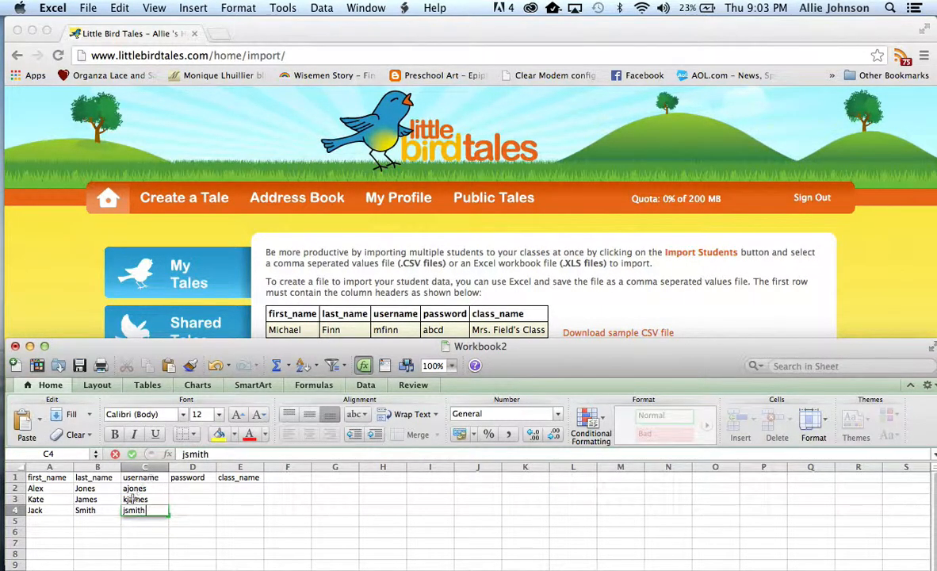
Step: Enter the three students' account passwords in the password column, cells D2 to D4
left_click(181, 491)
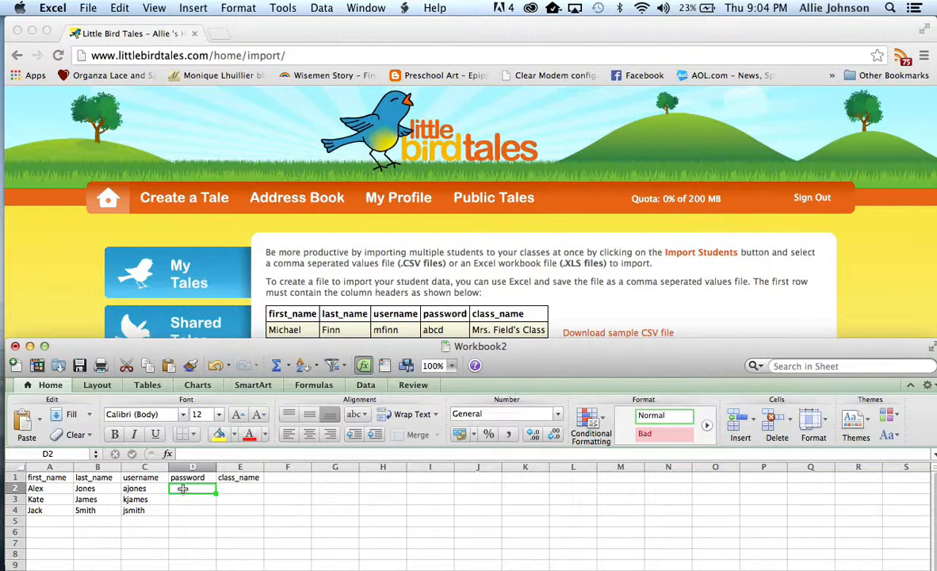
type("123")
key("Return")
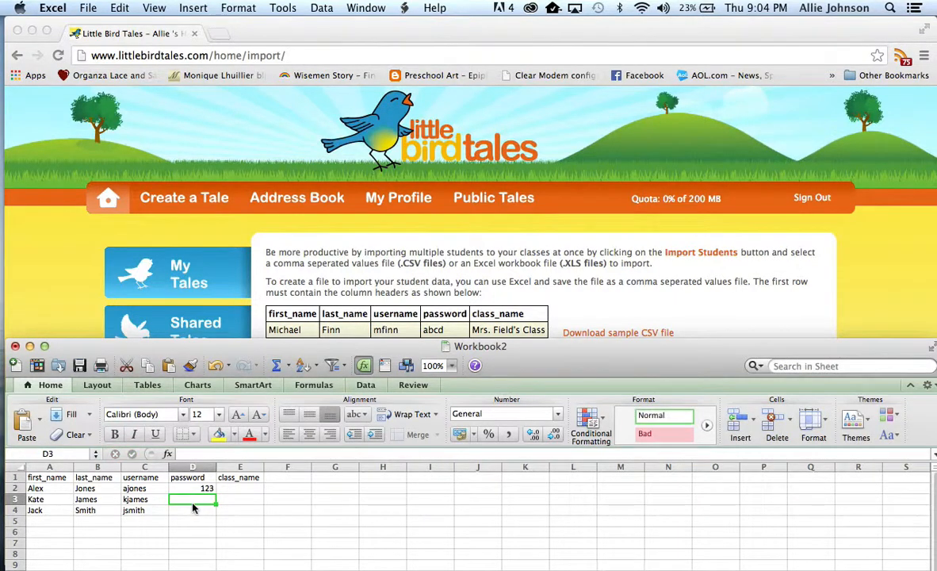
type("123")
key("Return")
type("123")
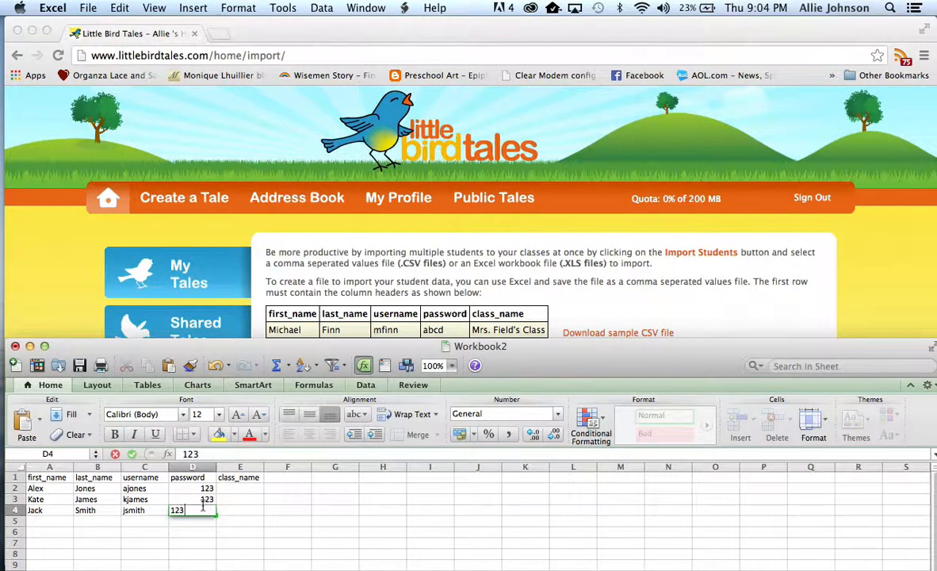
key("Return")
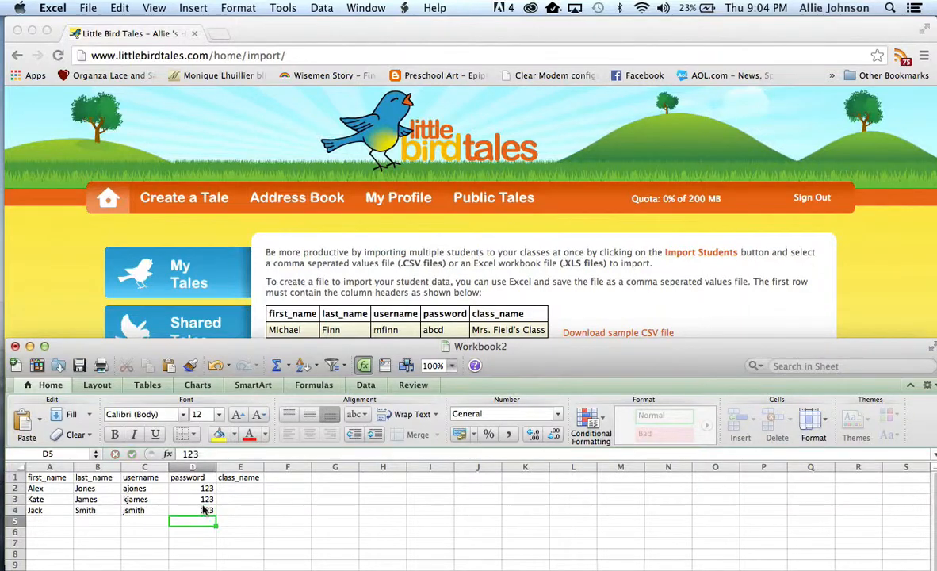
Step: Enter the first student's class name in cell E2 as the teacher's surname followed by "2013 Test"
left_click(236, 486)
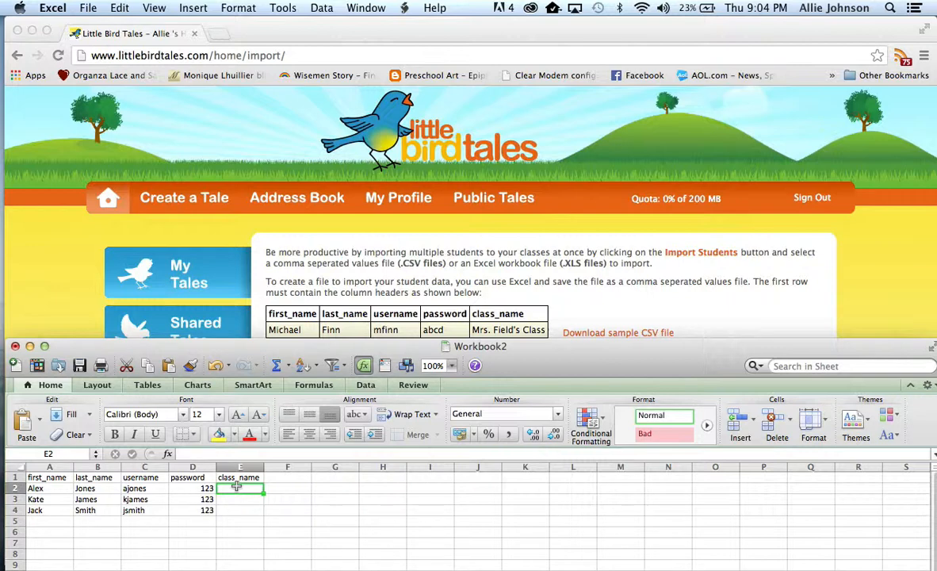
type("Jo")
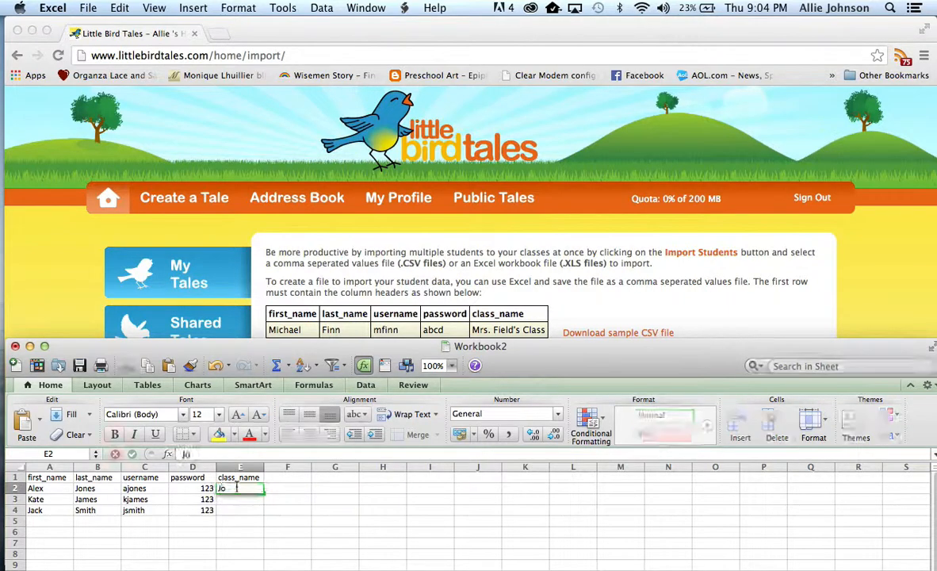
type("hnson2013")
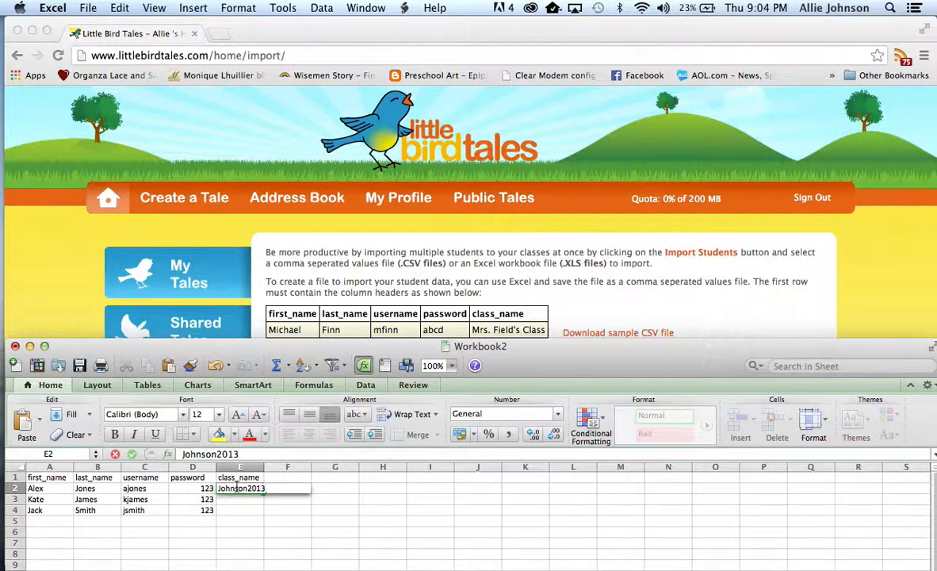
type(" Test")
left_click(249, 490)
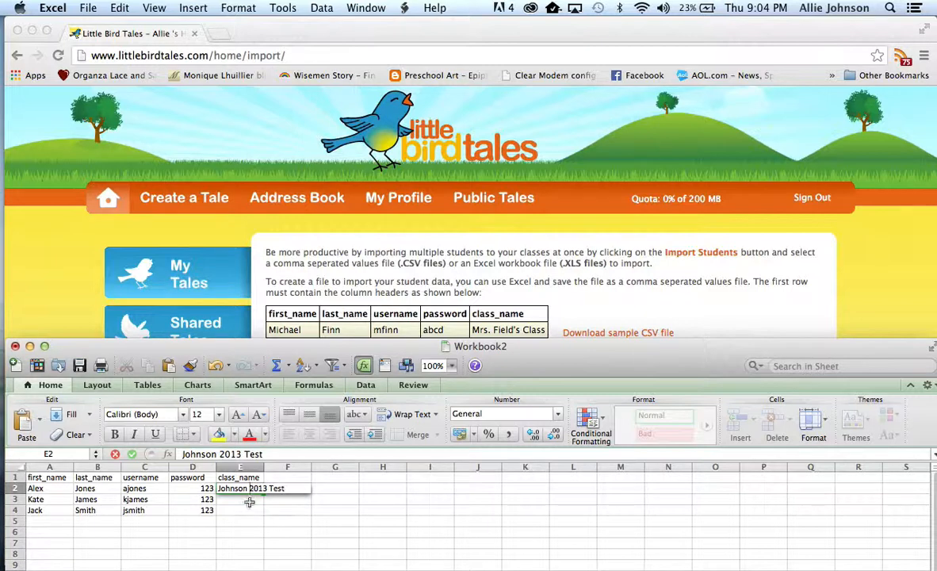
left_click(249, 501)
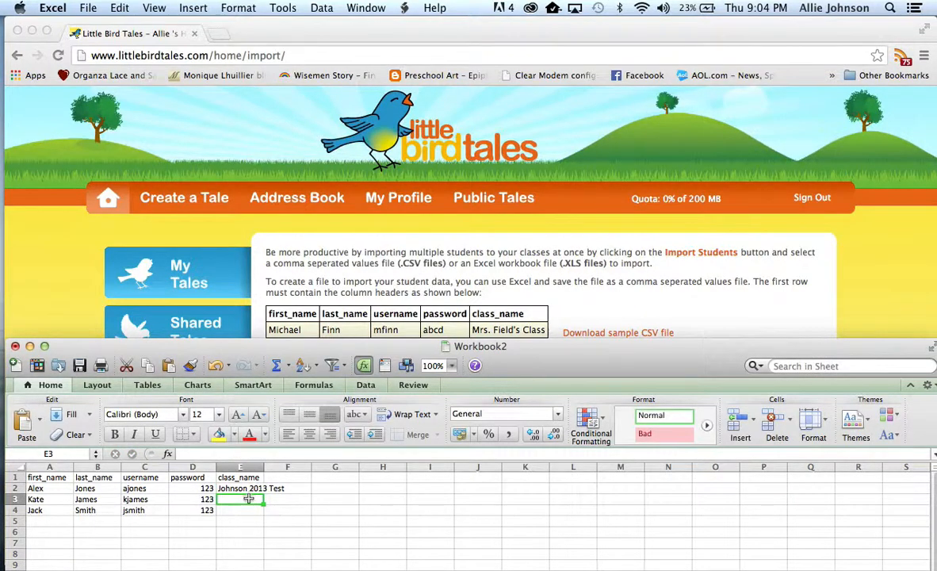
Step: Copy the class name text from cell E2 into cells E3 and E4 for the other two students
left_click(247, 488)
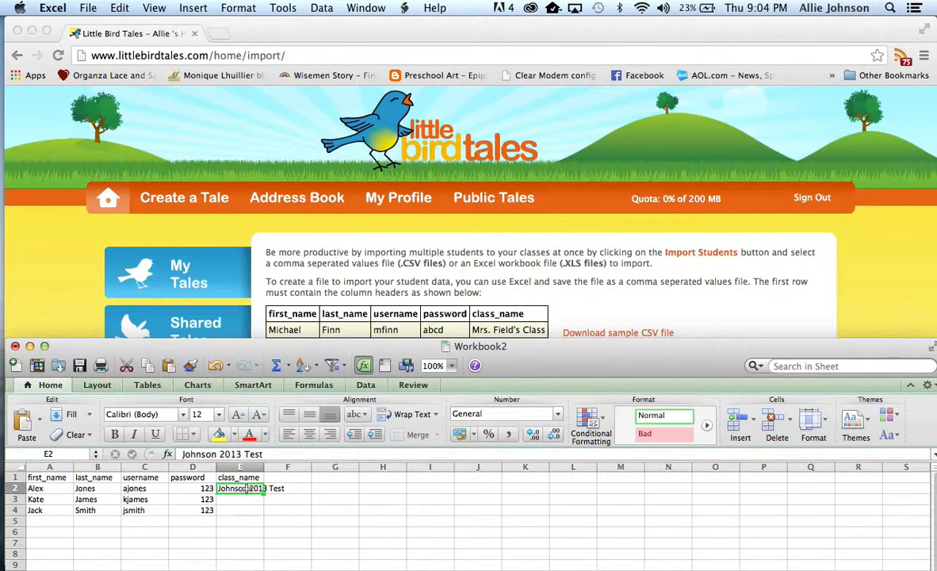
double_click(247, 488)
left_click_drag(284, 488, 207, 488)
key("ctrl+c")
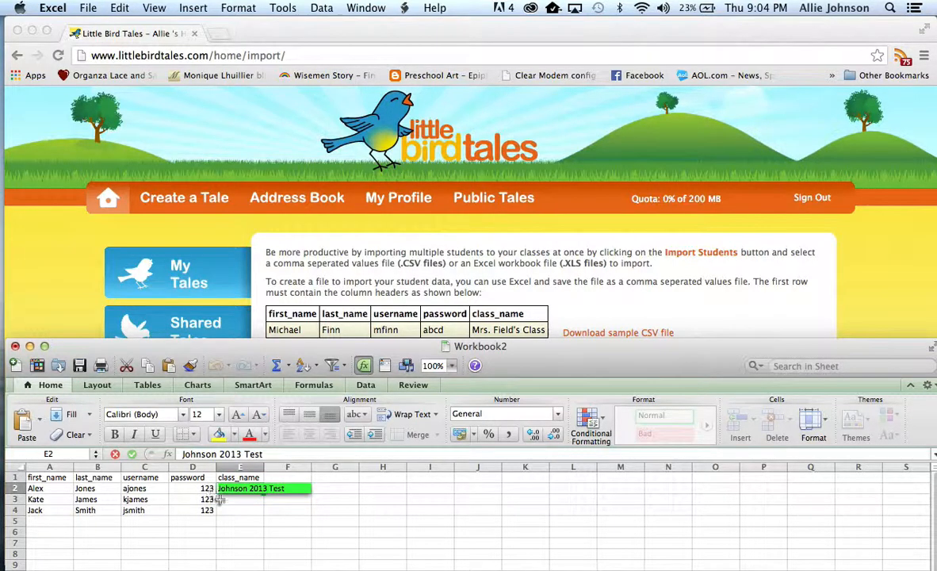
key("Return")
key("ctrl+v")
key("Return")
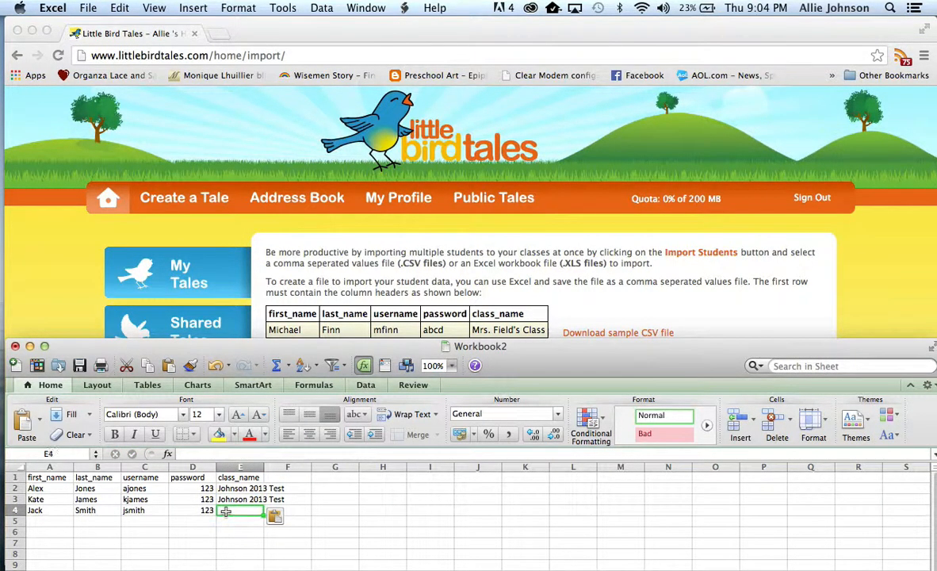
key("ctrl+v")
left_click(349, 510)
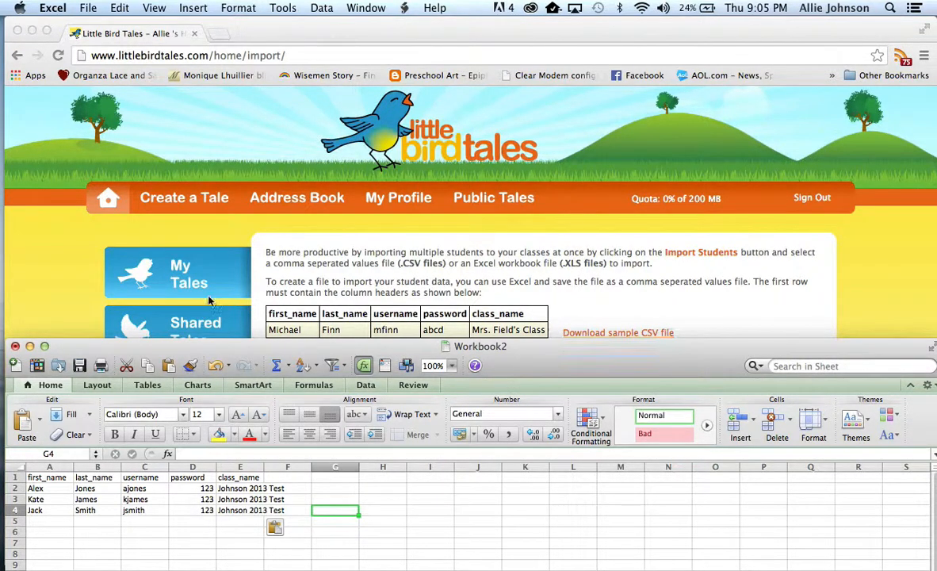
Step: Save the workbook to the Desktop as "LBT class names" in Excel 97-2004 Workbook (.xls) format and close it
left_click(82, 9)
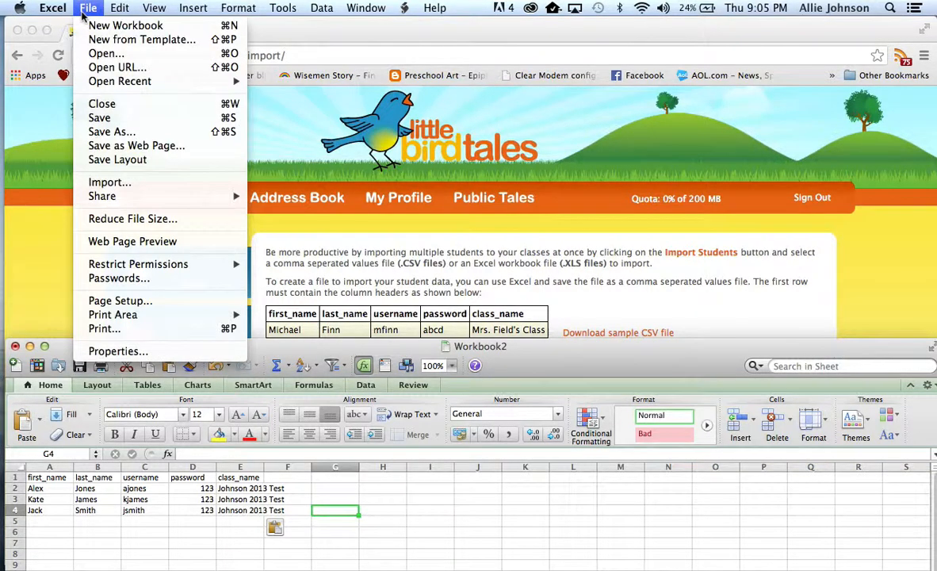
left_click(93, 119)
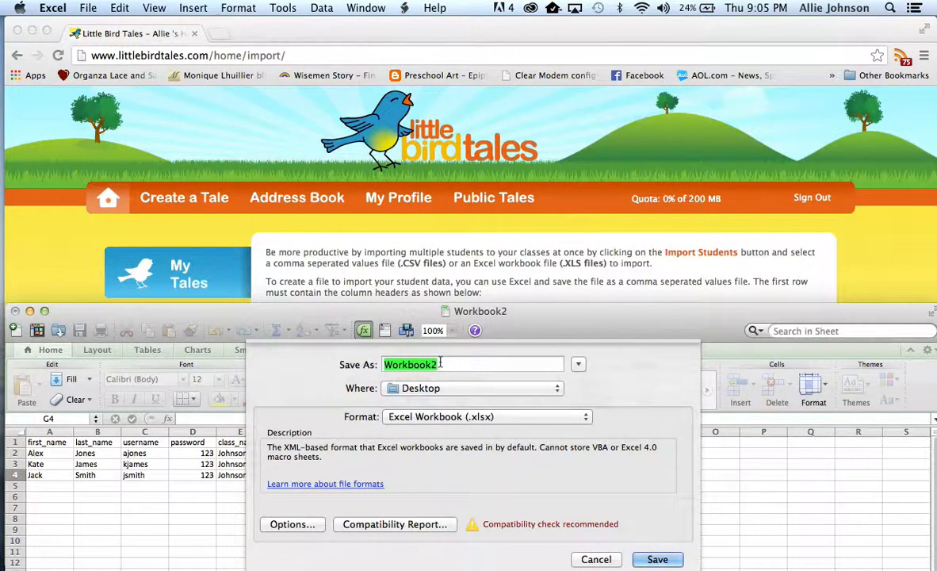
type("LBT")
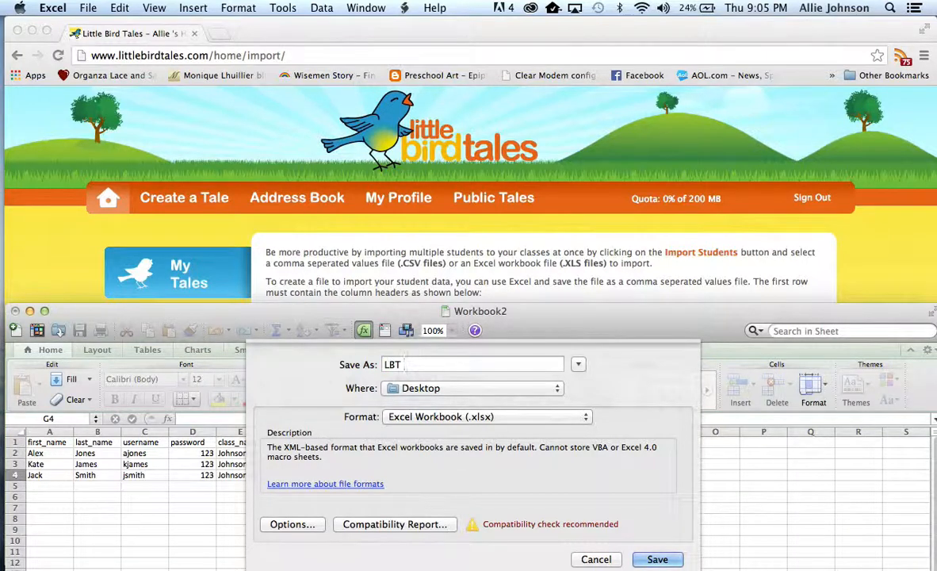
type(" class names")
left_click(454, 392)
left_click(454, 390)
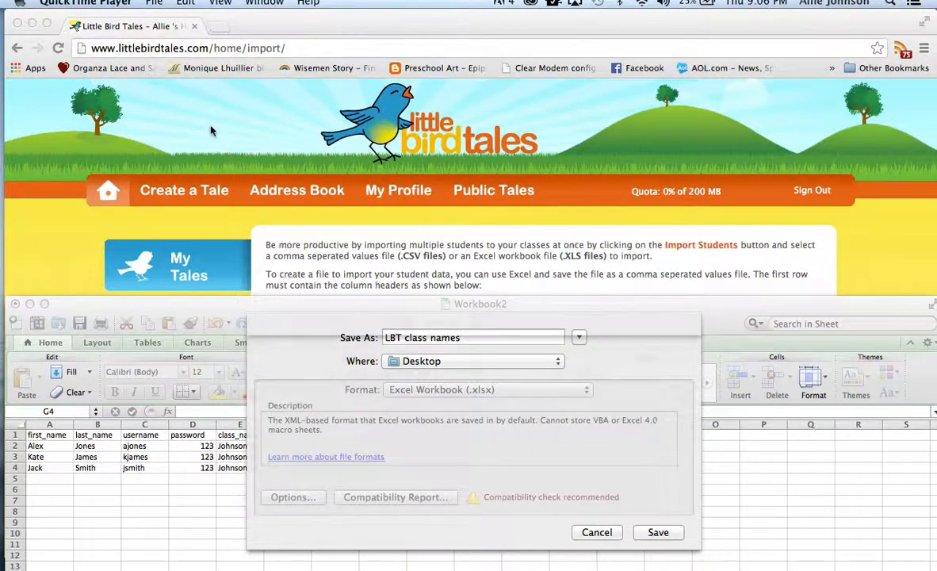
left_click(547, 390)
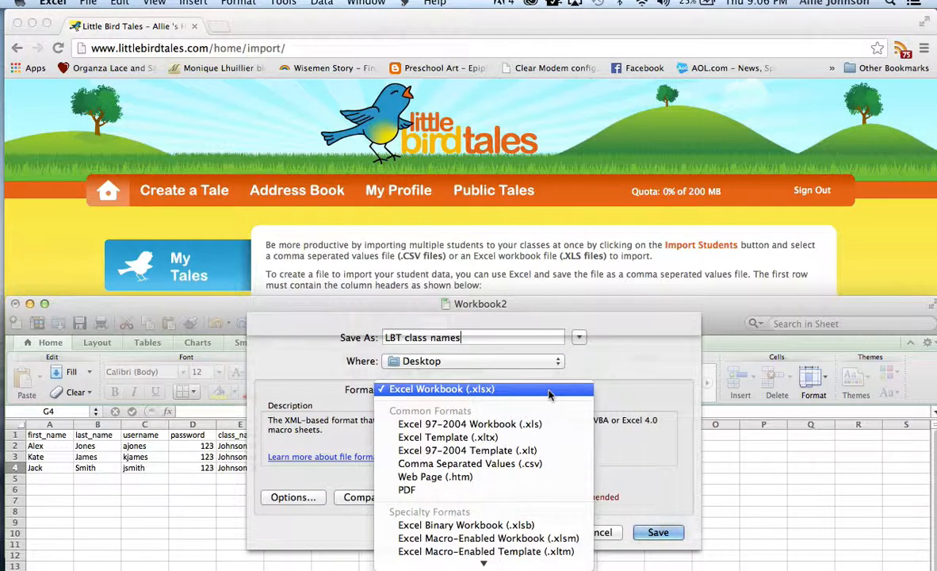
left_click(529, 429)
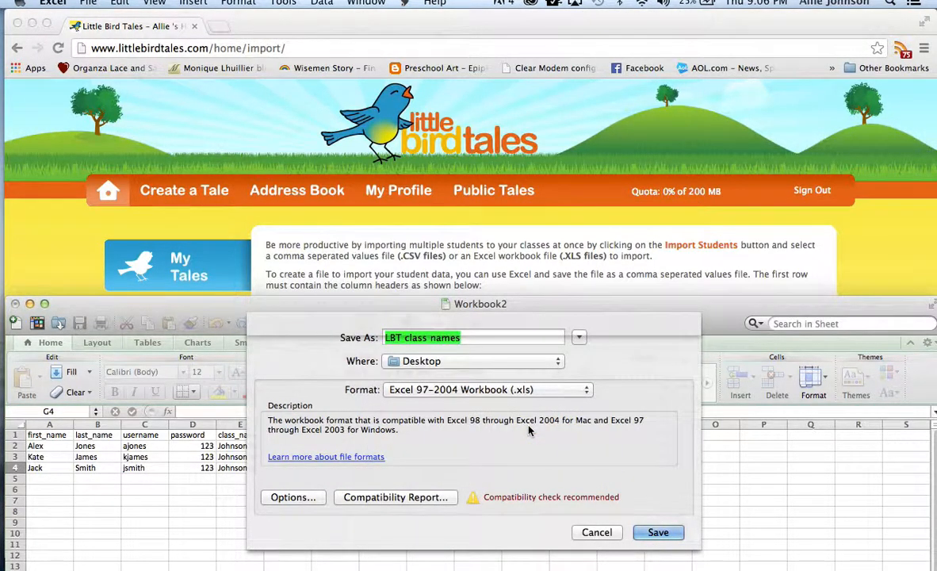
left_click(652, 532)
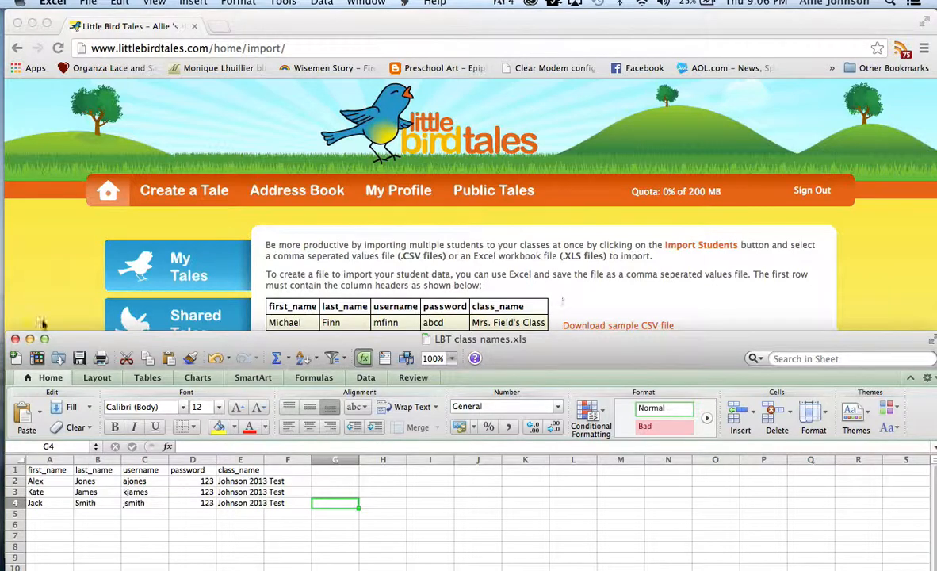
left_click(15, 339)
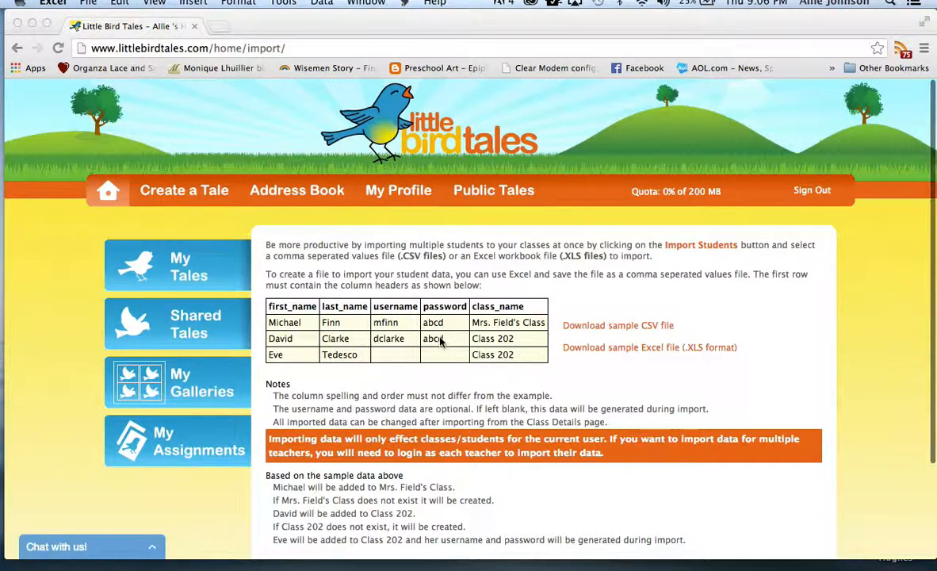
Step: Switch to Little Bird Tales in Chrome and import the students from the "LBT class names" file on the Desktop
left_click(468, 249)
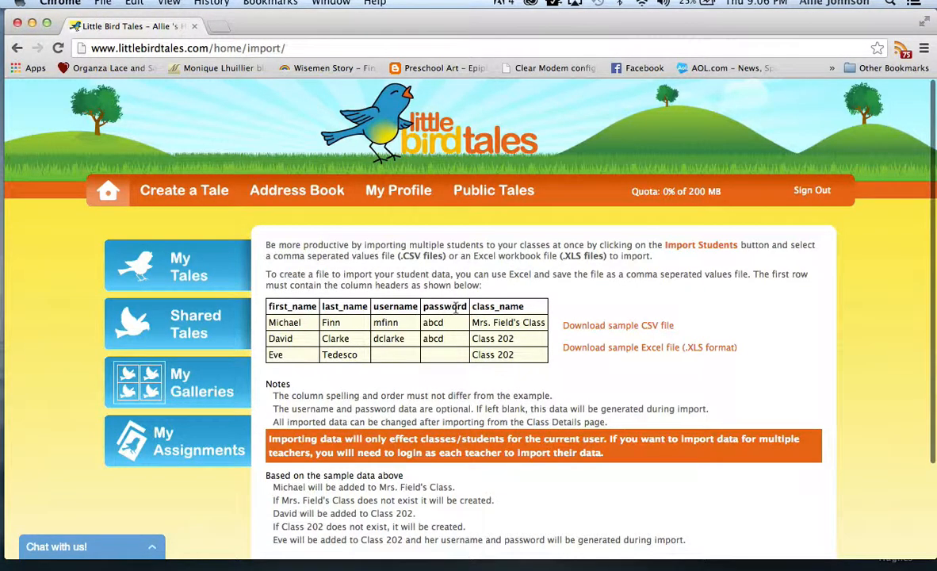
scroll(457, 309, "down", 3)
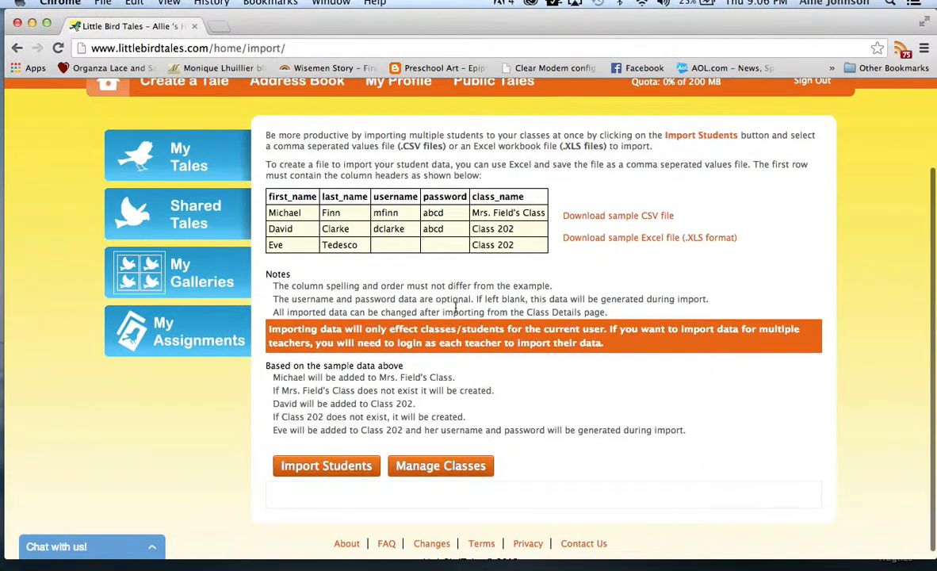
left_click(339, 472)
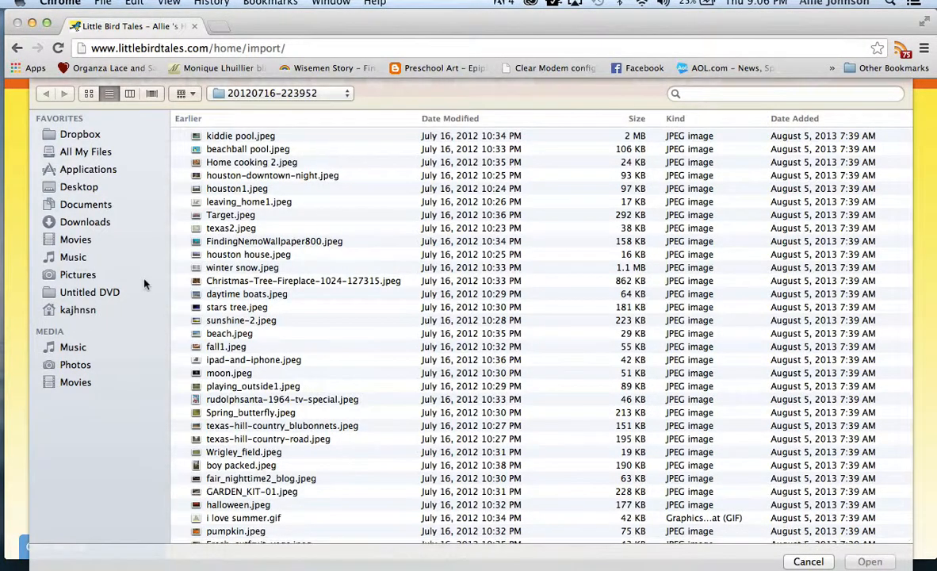
left_click(93, 189)
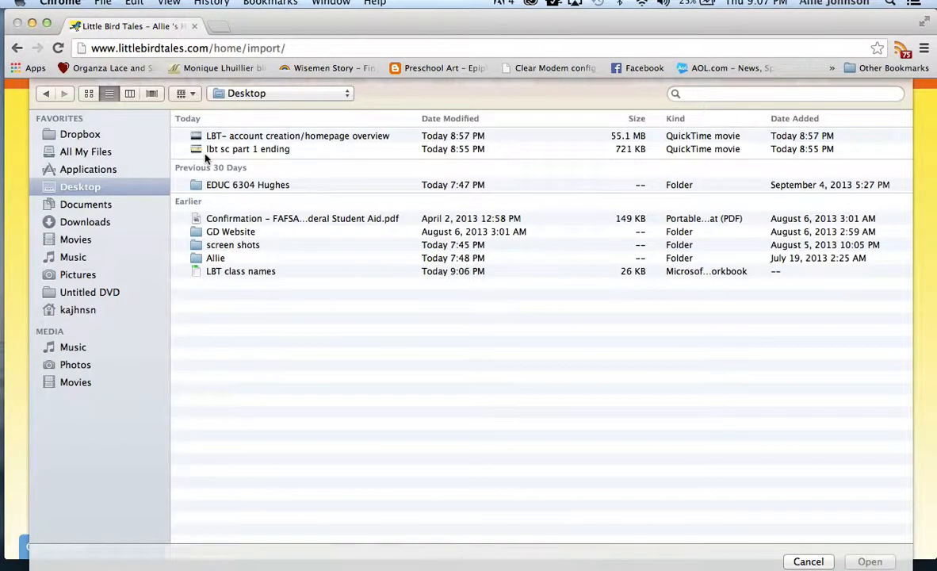
left_click(217, 273)
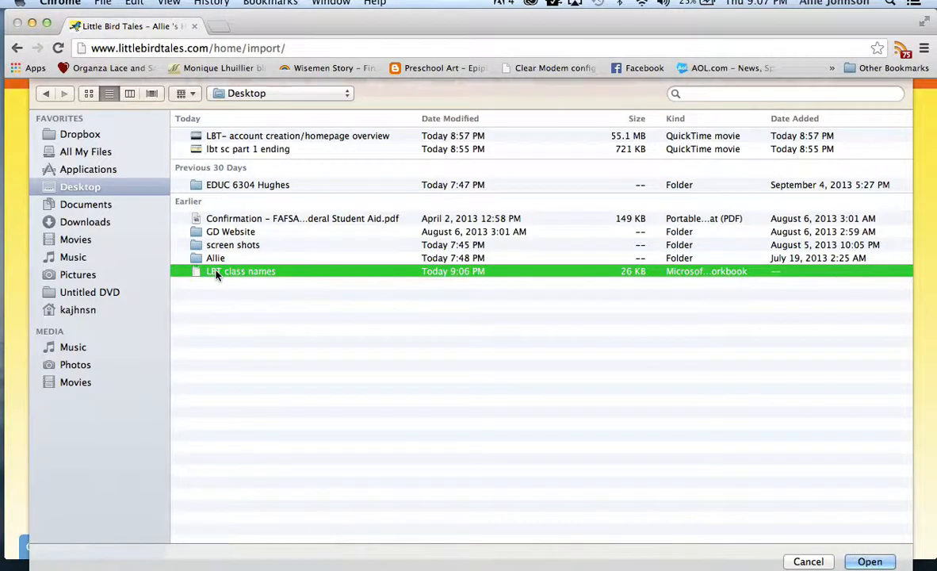
left_click(862, 558)
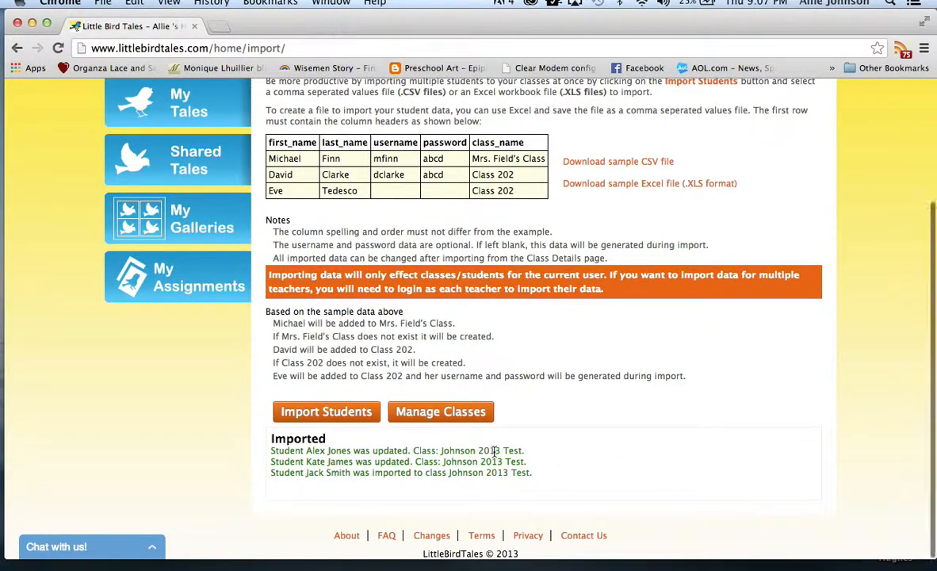
scroll(507, 435, "up", 3)
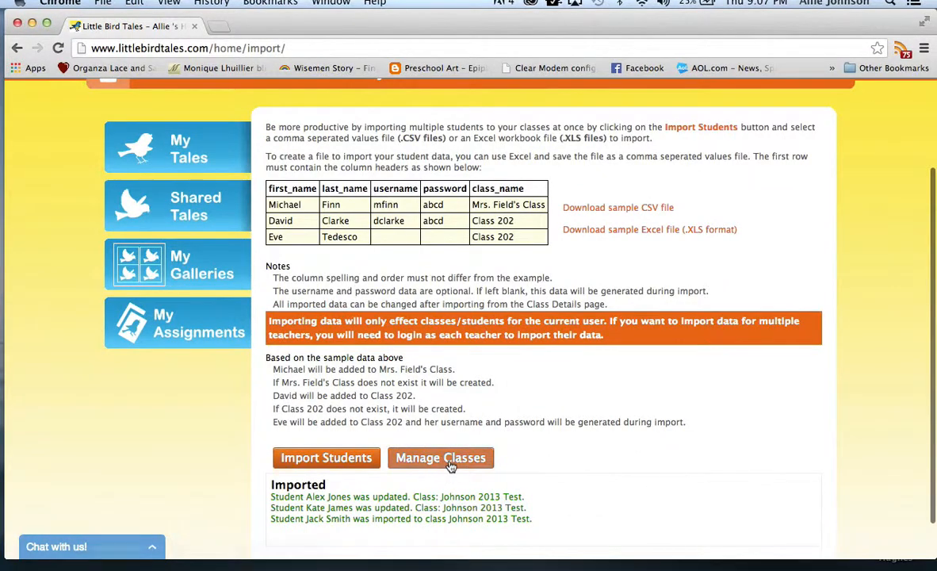
Step: Open the newly imported 2013 Test class from the class manager and open the student with the numeric username for editing
left_click(440, 458)
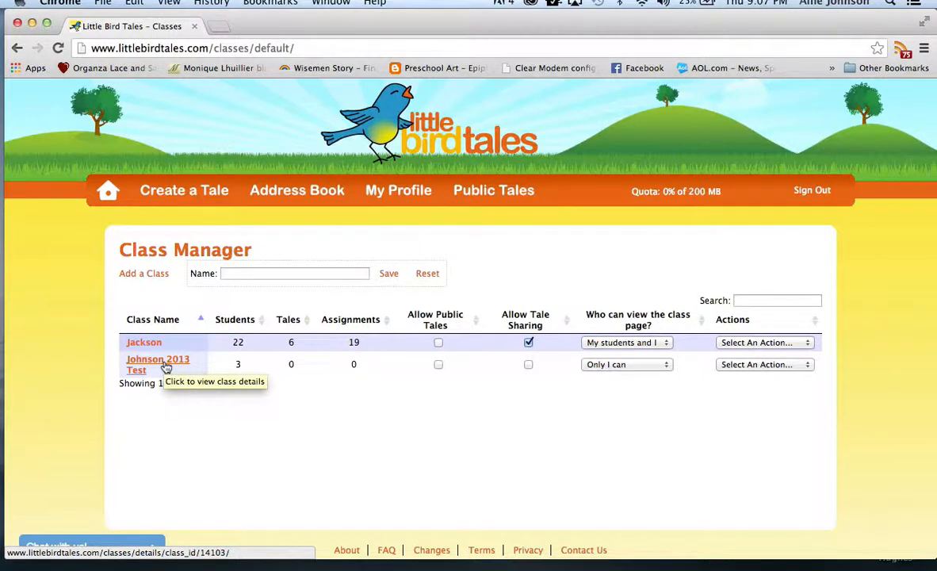
left_click(165, 367)
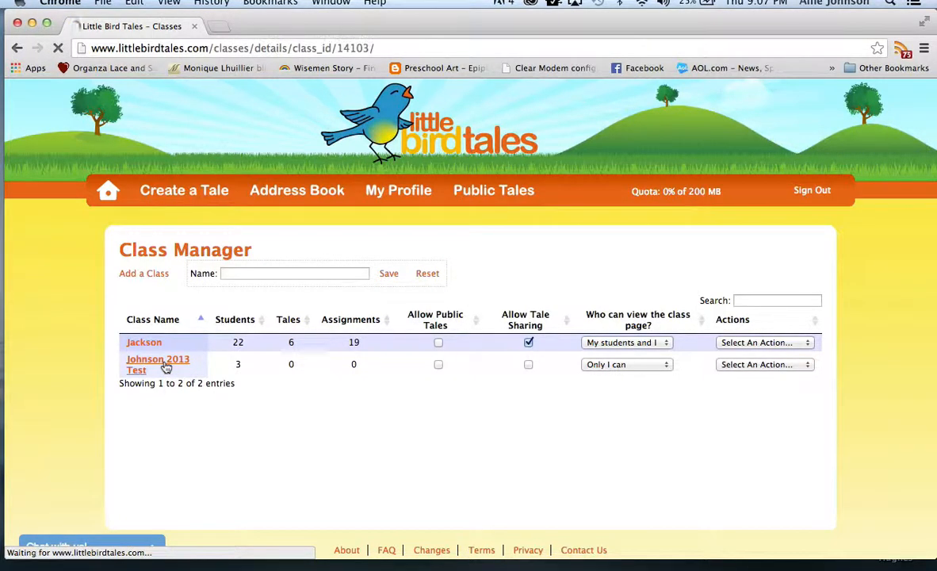
scroll(224, 367, "down", 2)
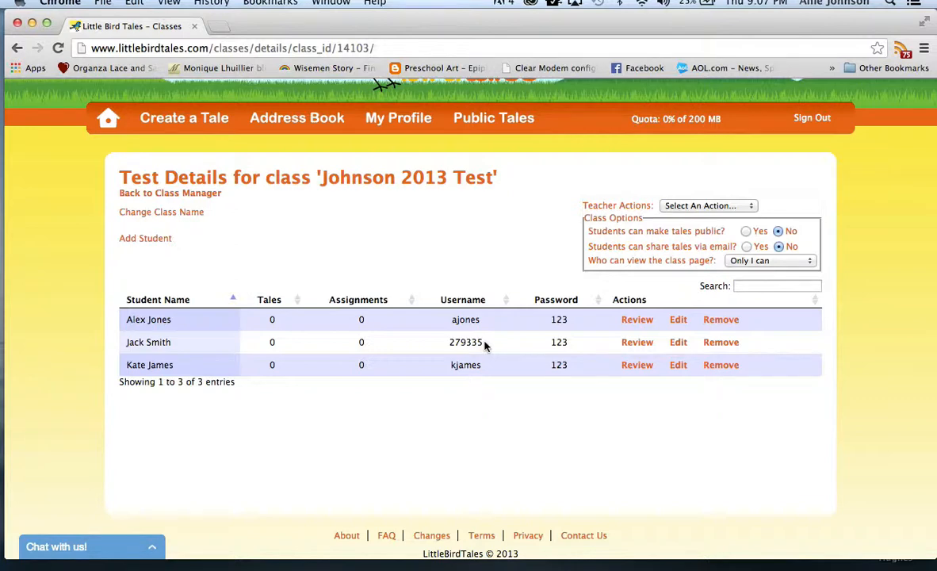
left_click(679, 343)
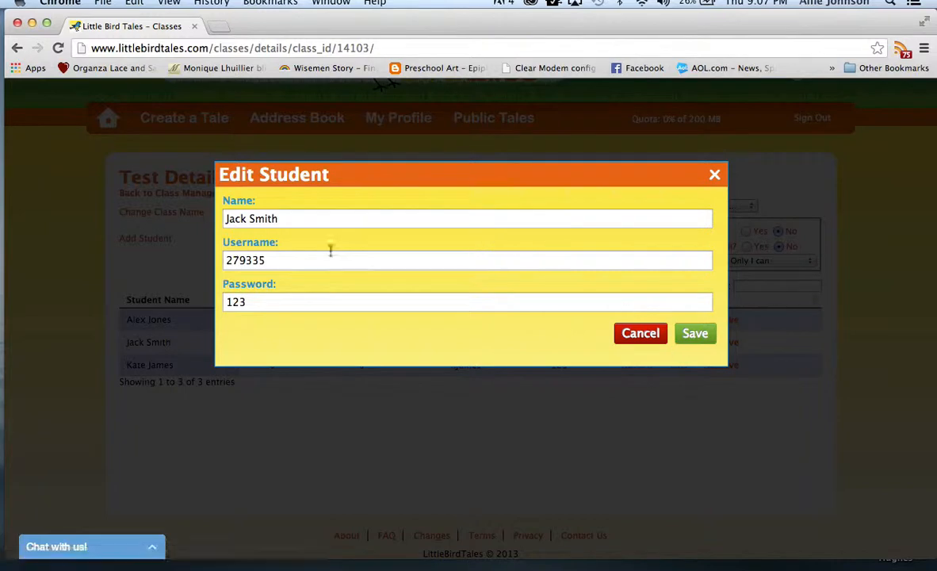
Step: Try to save the student's username as the first initial followed by the surname, all in lowercase
left_click_drag(303, 269, 211, 262)
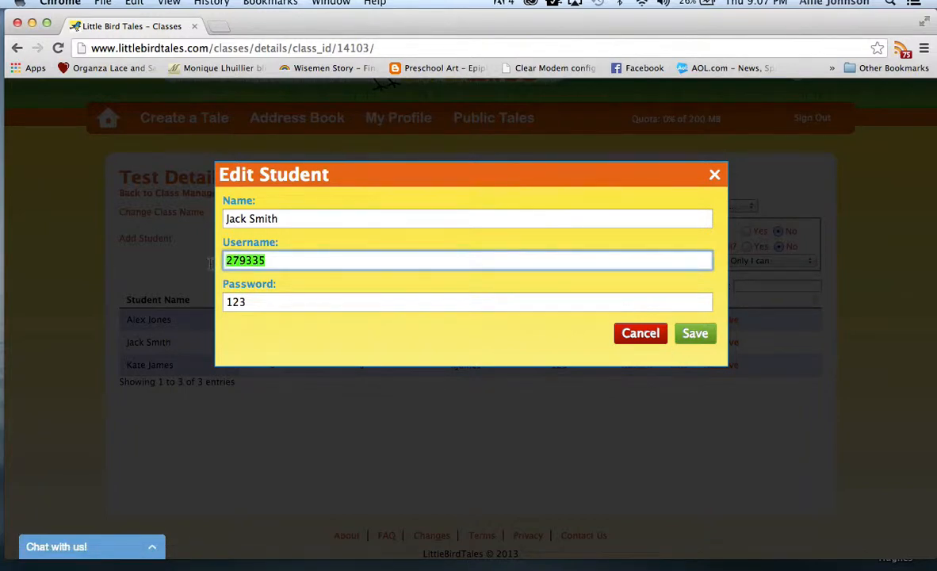
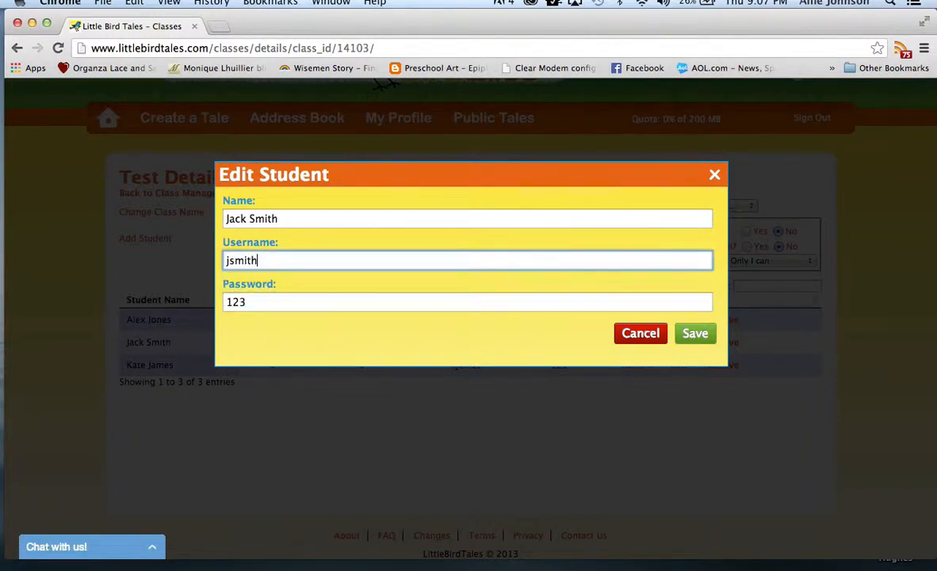
left_click(705, 332)
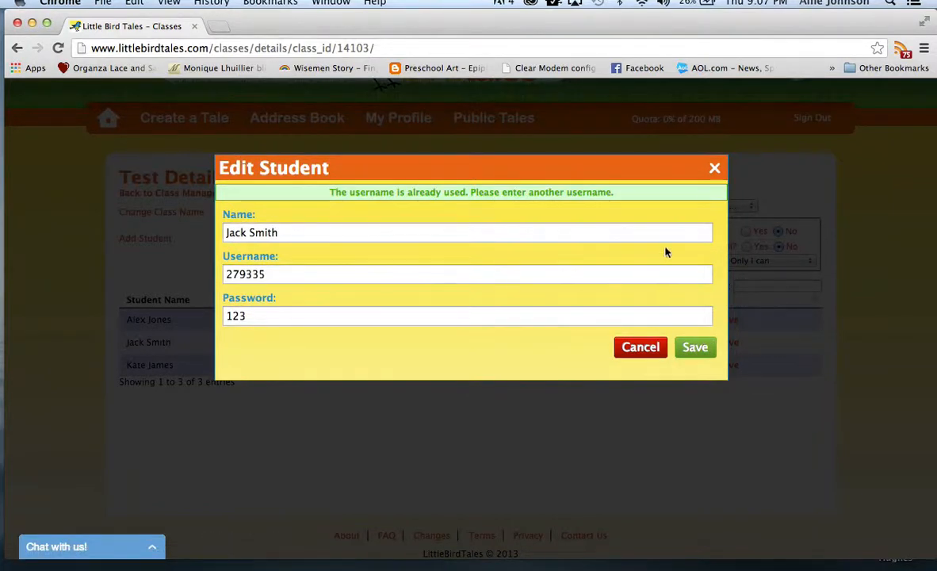
Step: Set the student's username to the lowercase first initial and surname followed by 2, and save the student
left_click(587, 279)
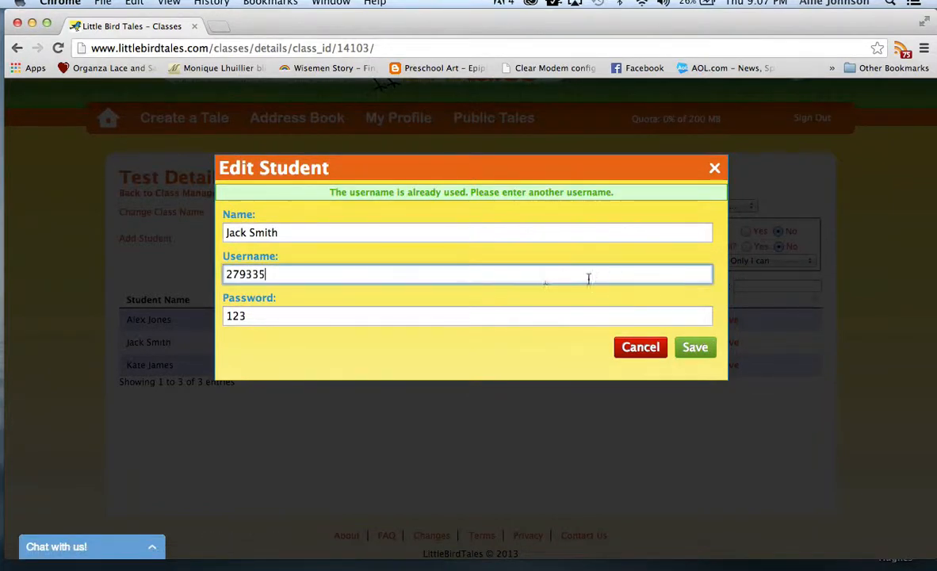
left_click_drag(318, 274, 214, 255)
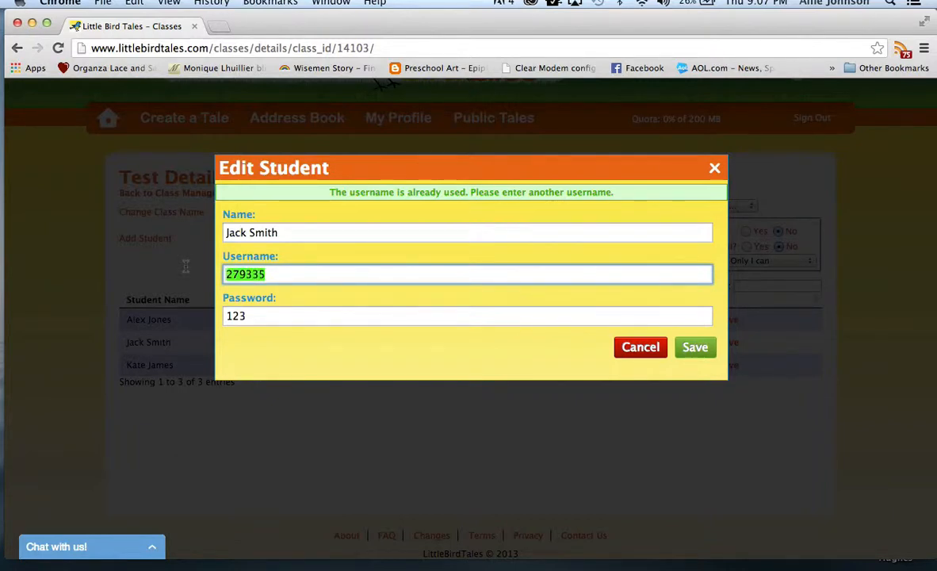
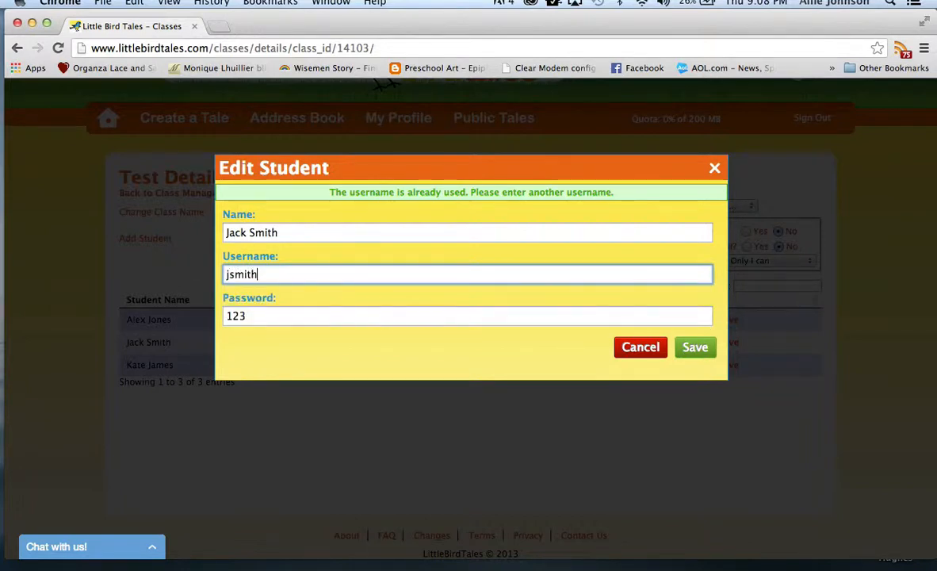
left_click(696, 344)
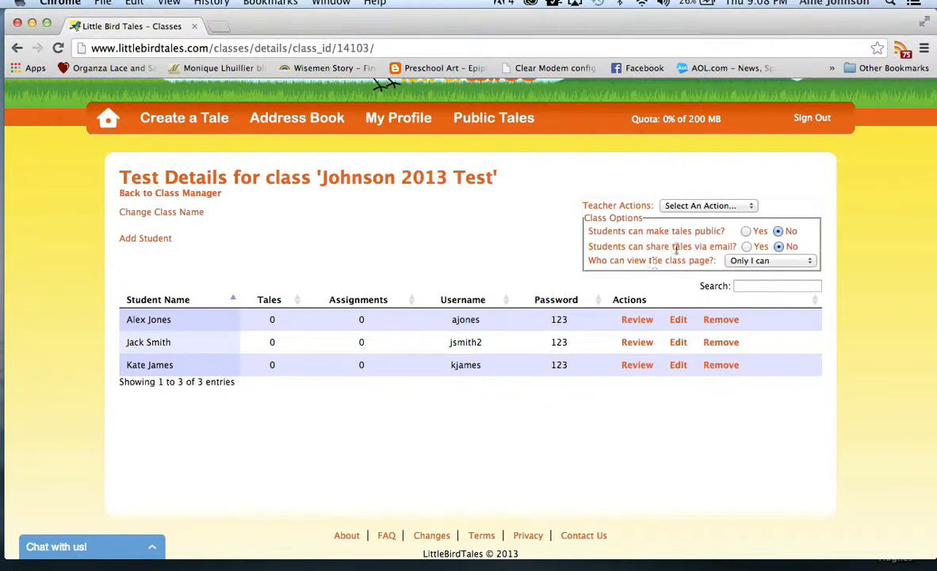
Step: Review the first listed student's tales, and bring up and cancel that student's removal from the class
left_click(647, 321)
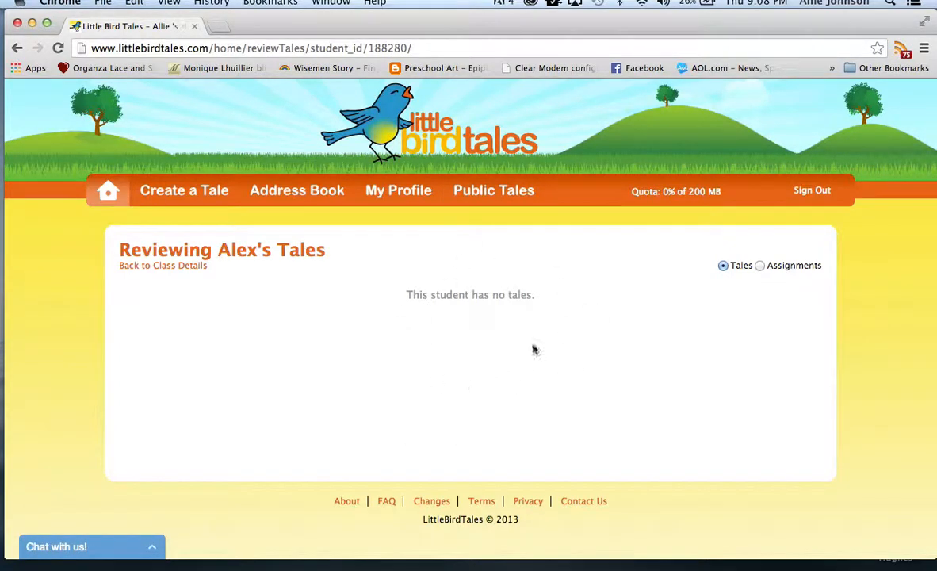
left_click(166, 267)
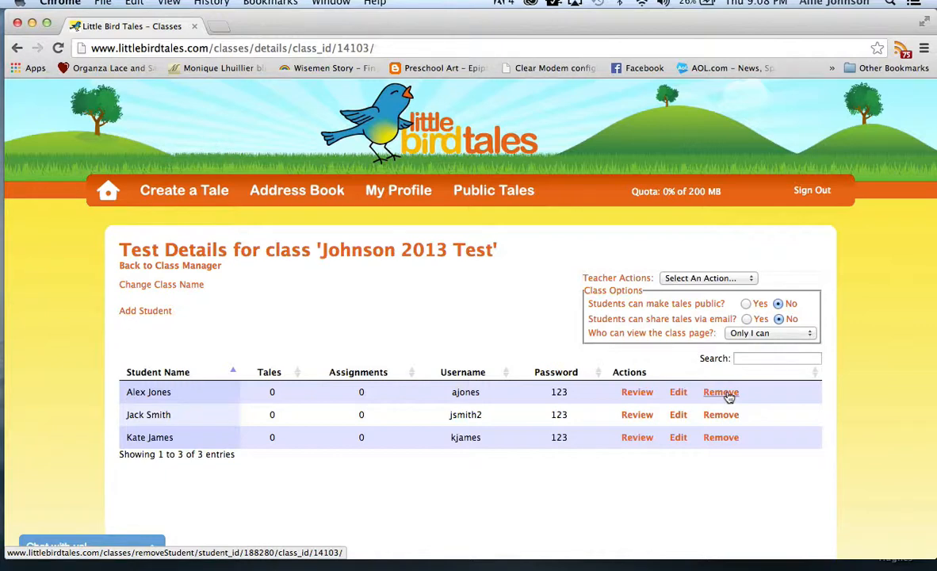
left_click(729, 396)
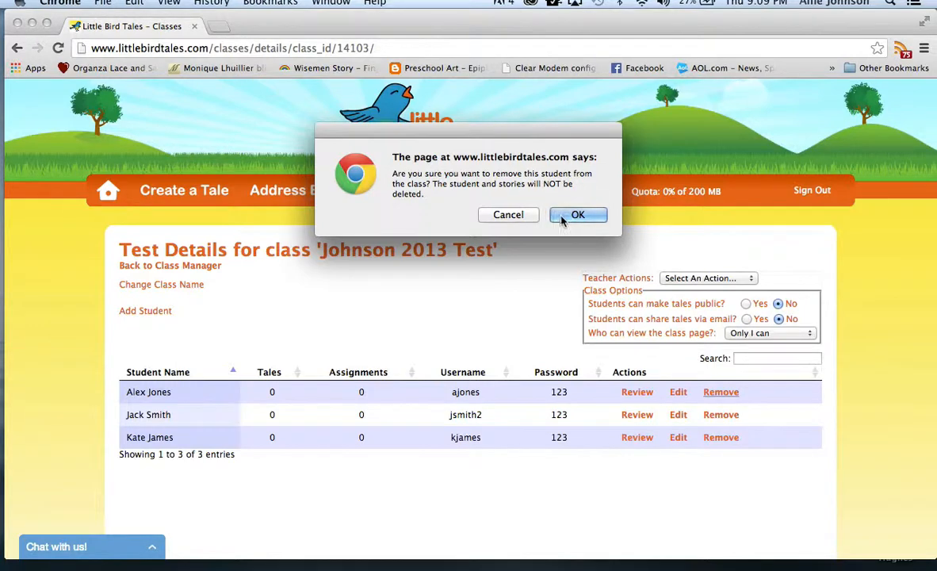
left_click(511, 217)
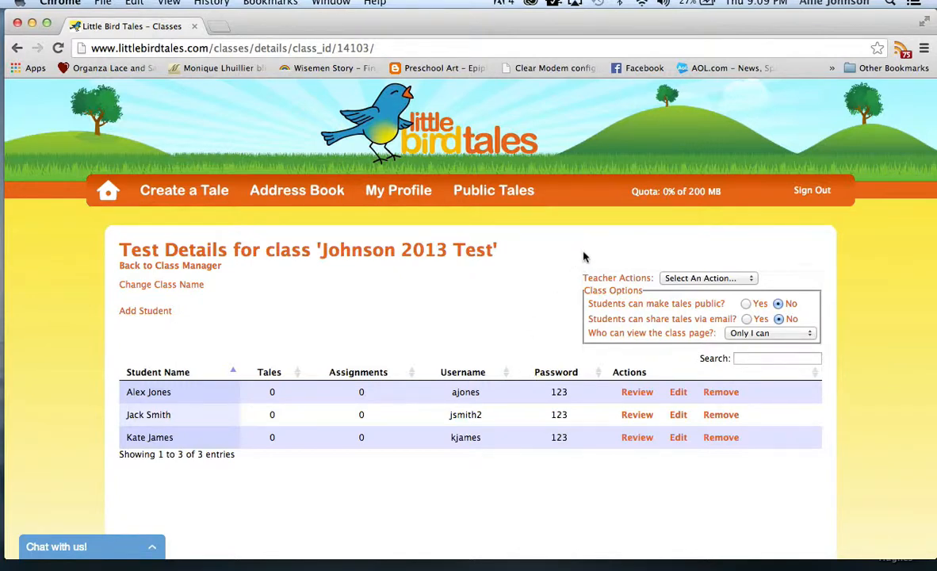
Step: Generate the printable student cards for the class, keep the downloaded PDF and open it
left_click(686, 274)
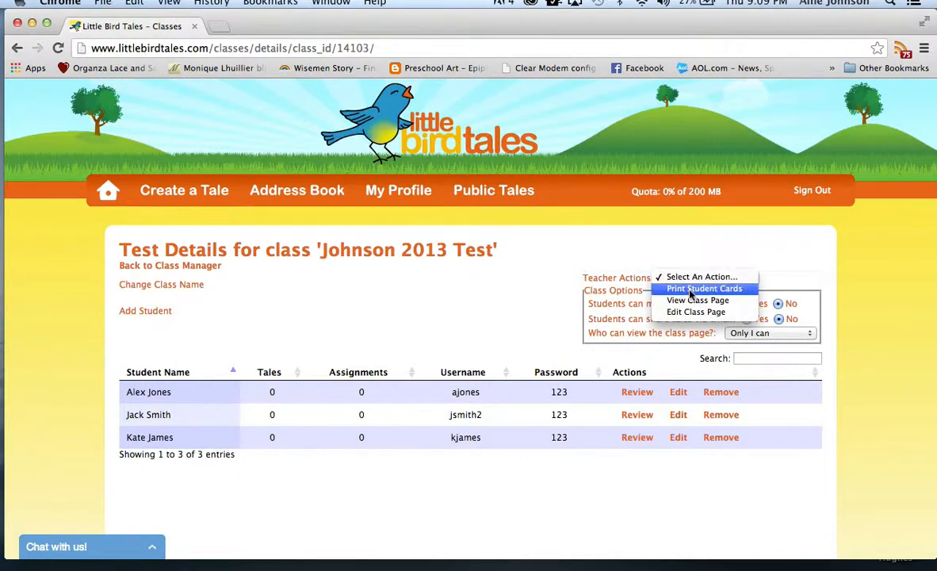
left_click(689, 290)
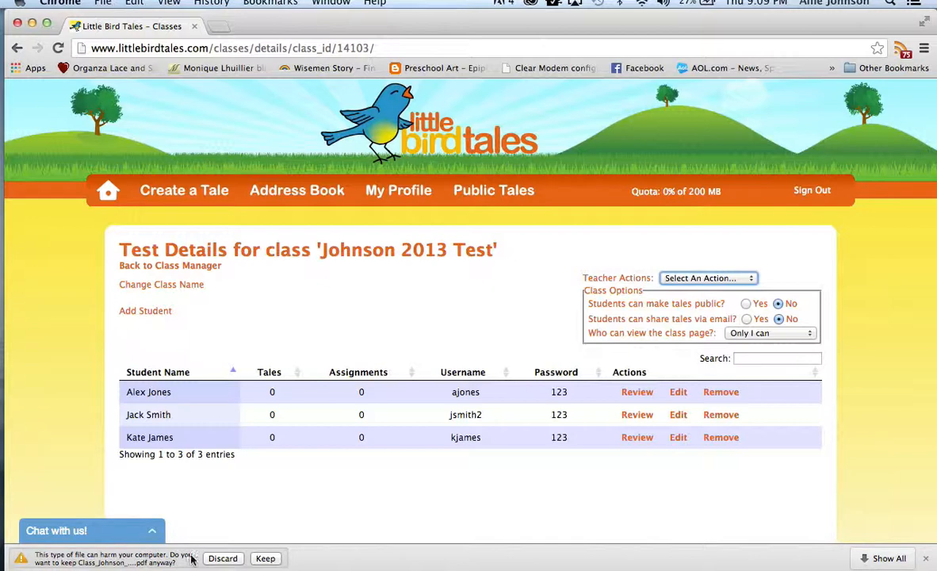
left_click(258, 558)
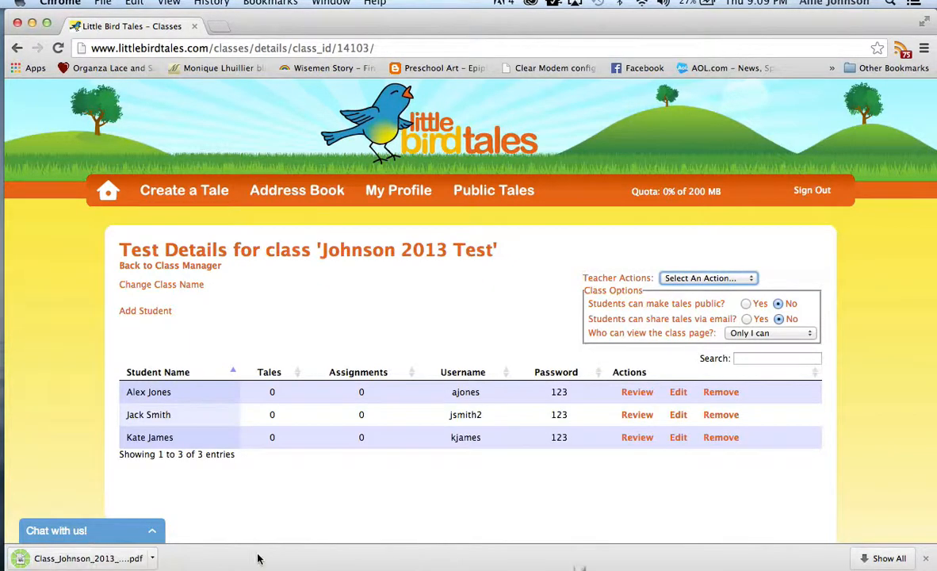
left_click(94, 559)
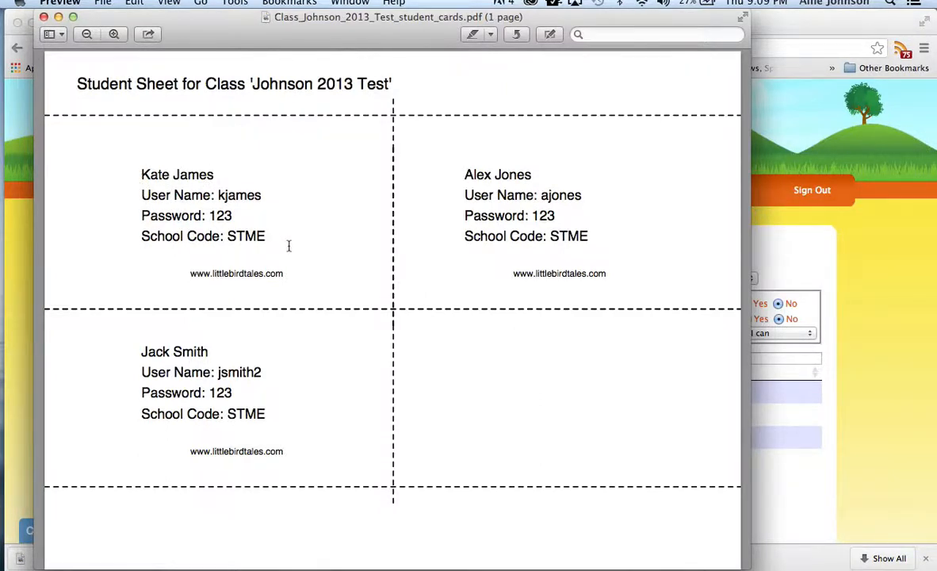
Step: Examine the school code line on the first student card and close the student cards PDF
left_click_drag(273, 238, 119, 237)
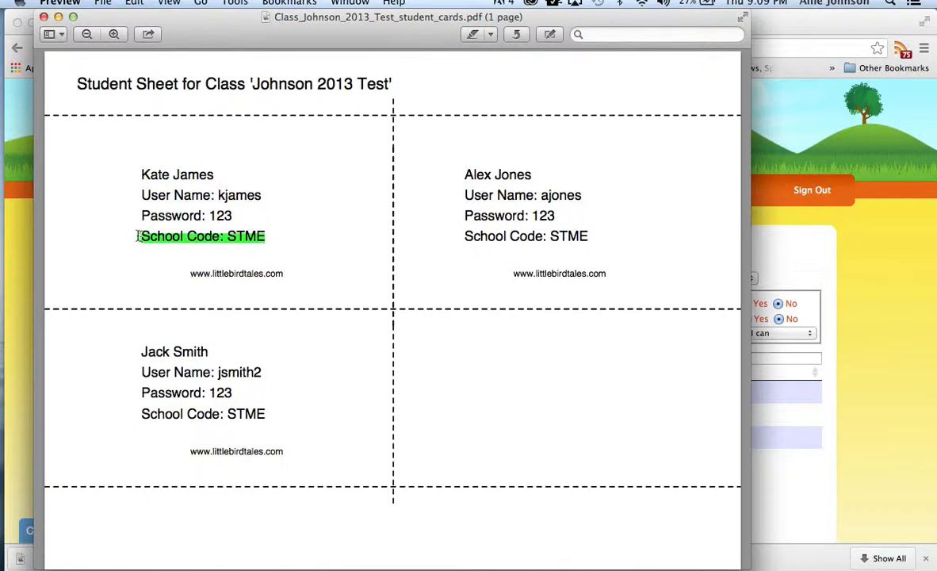
left_click(137, 236)
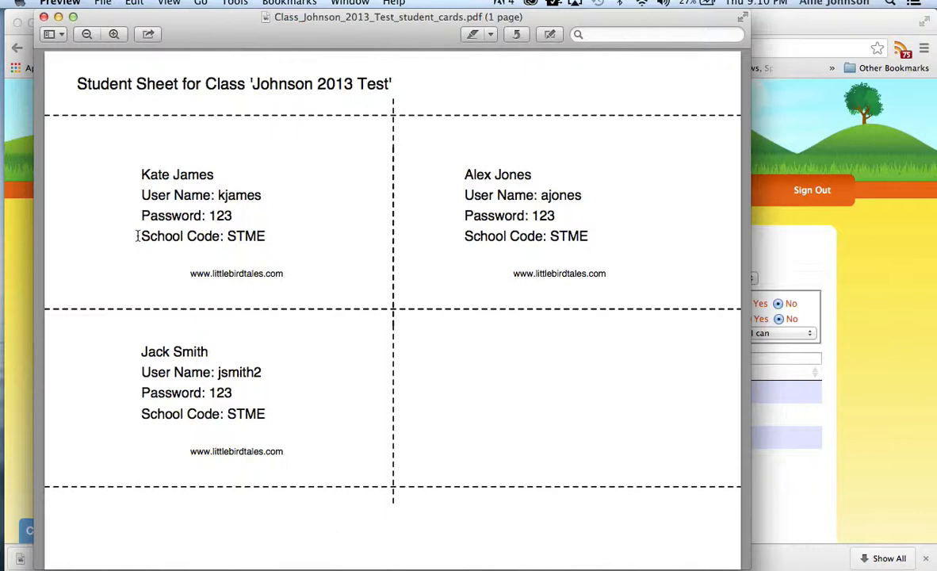
left_click(44, 16)
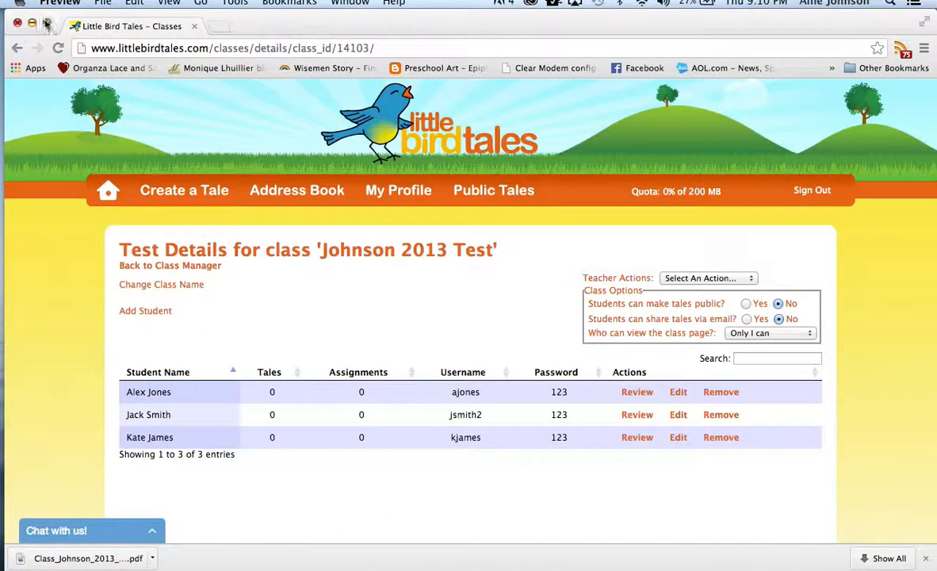
Step: View the class page of the 2013 Test class and return to its details to check the teacher actions
left_click(707, 278)
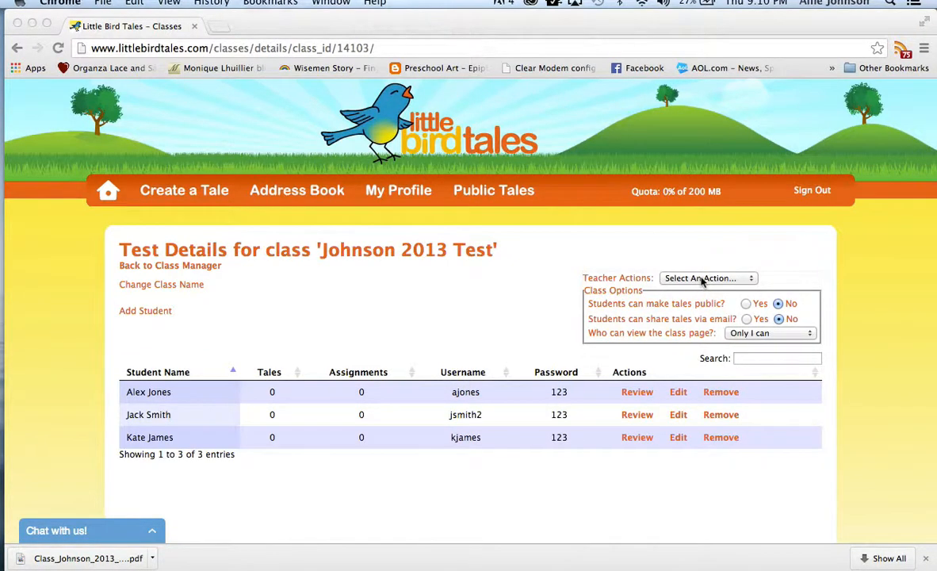
left_click(701, 278)
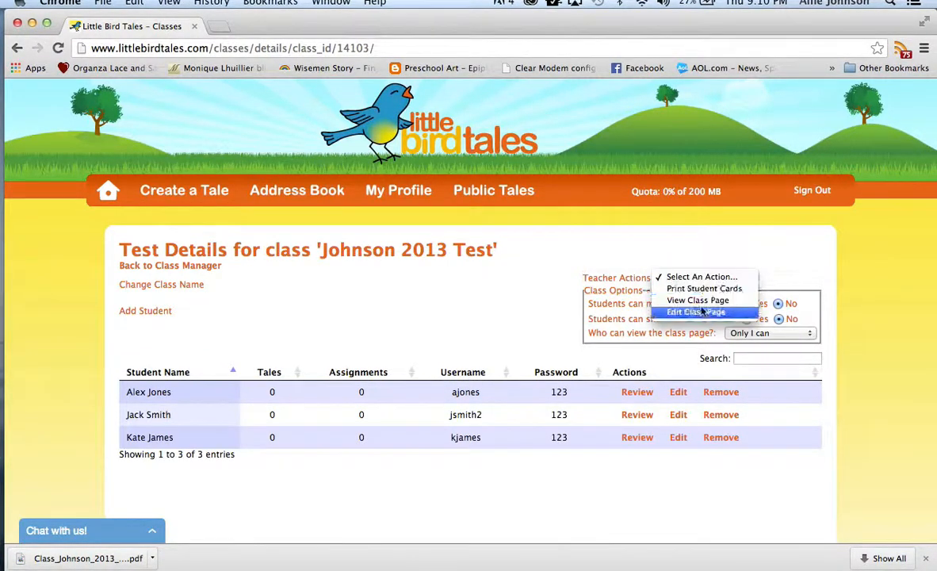
left_click(702, 301)
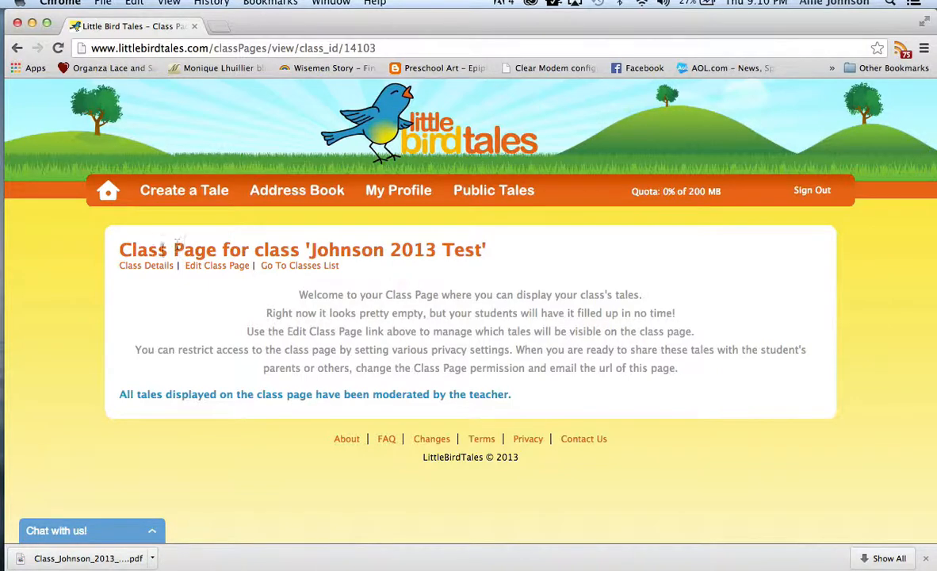
left_click(161, 271)
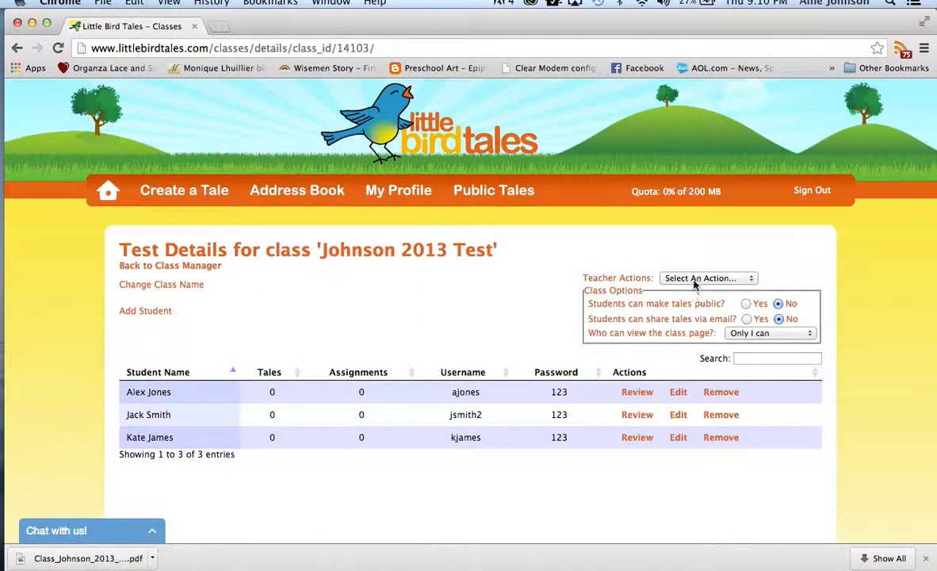
left_click(697, 277)
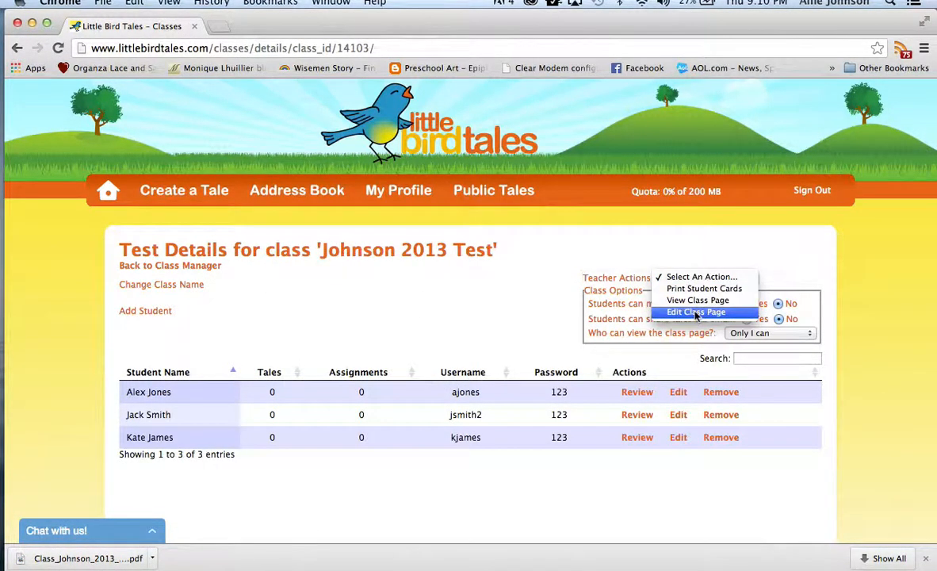
left_click(759, 249)
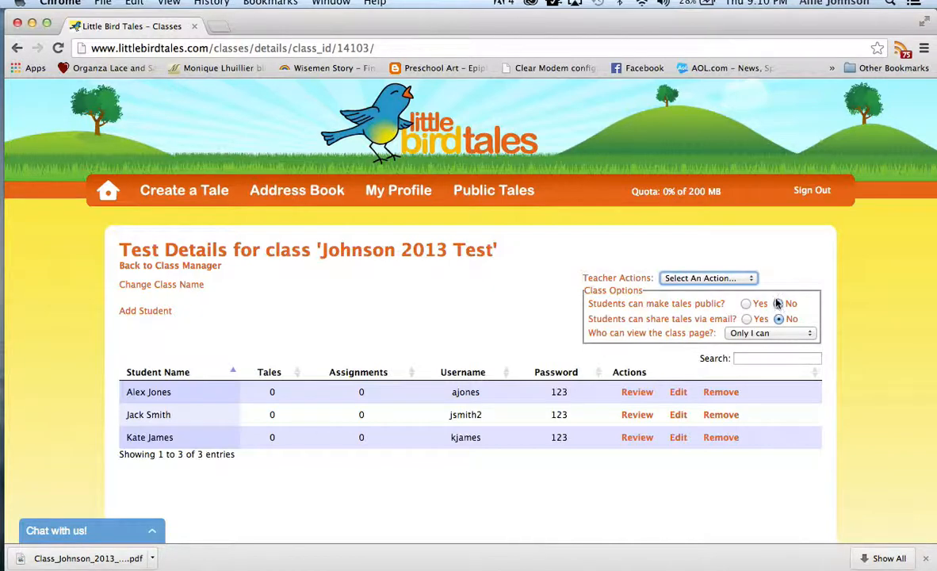
Step: Allow students to share tales via email, keep class page viewing on "Only I can", and return to the home page
left_click(747, 319)
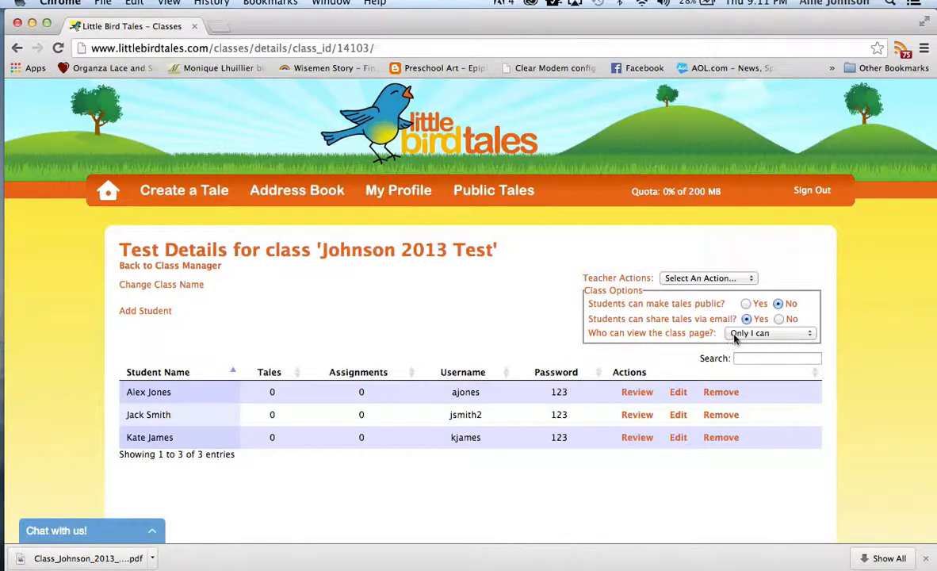
left_click(738, 336)
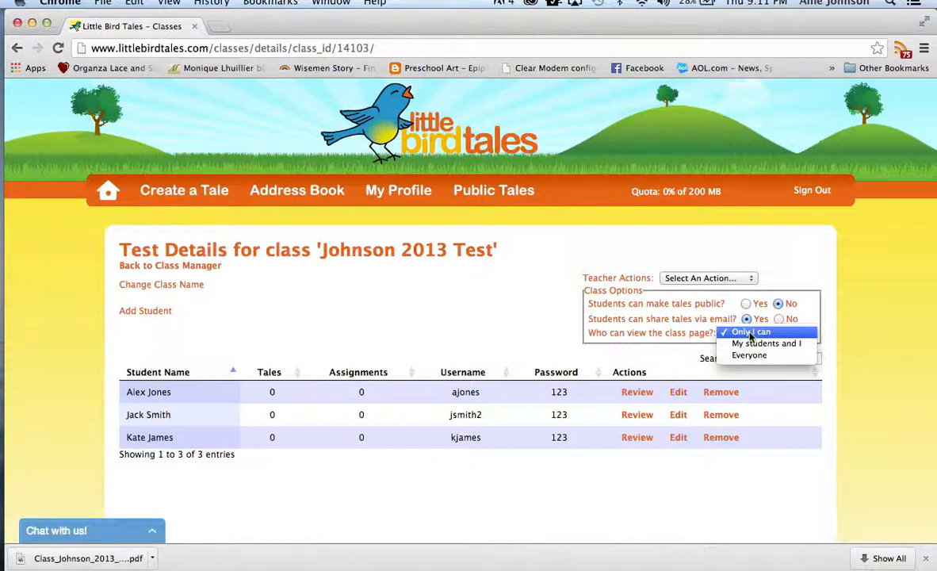
left_click(750, 335)
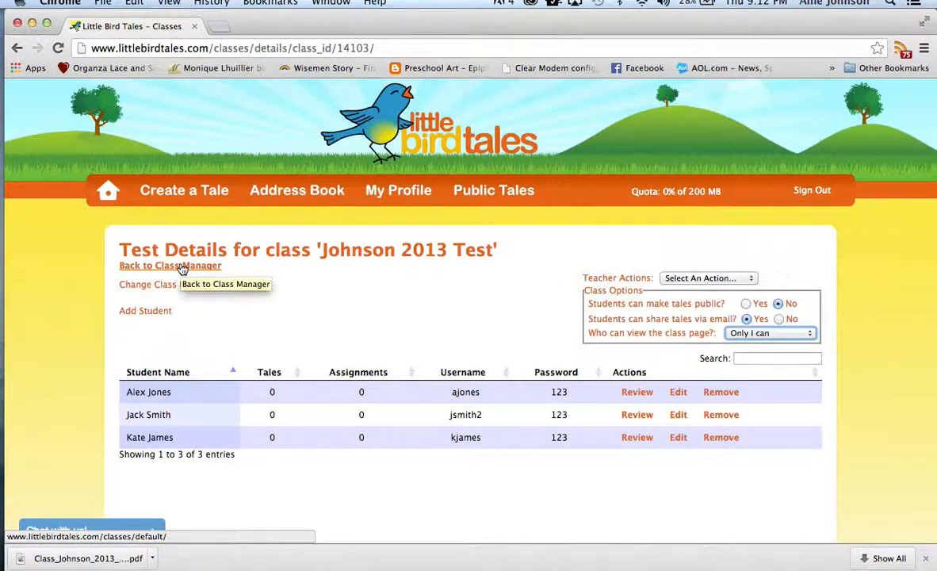
left_click(111, 196)
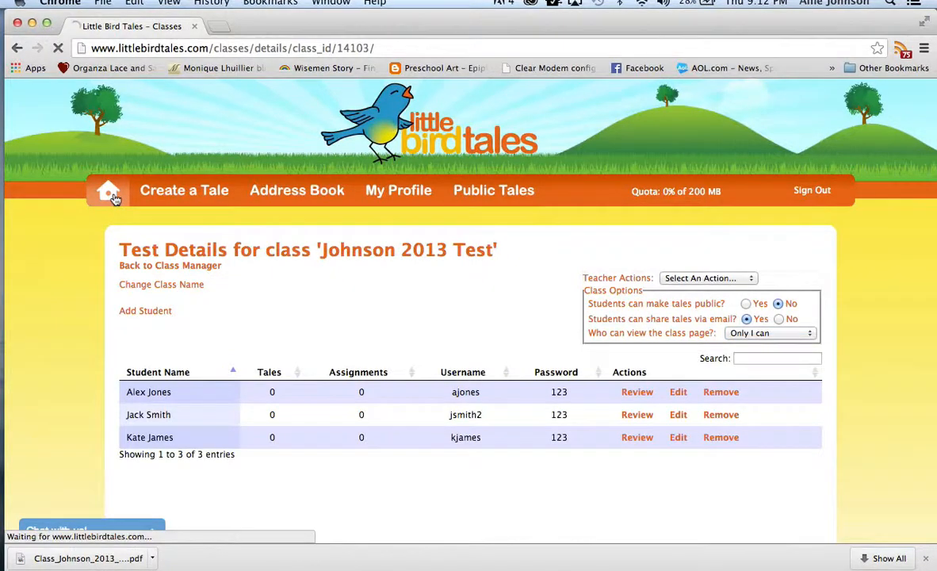